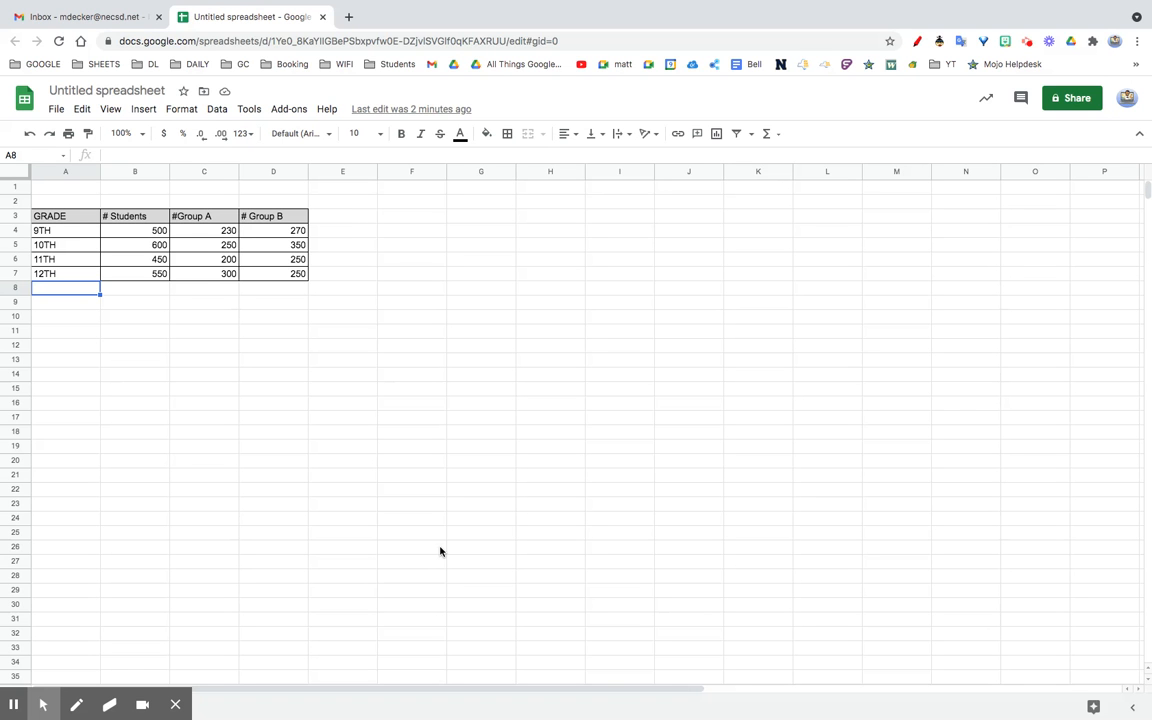
Step: Select the grade table A3:D7 and insert a column chart of its student counts
click(47, 231)
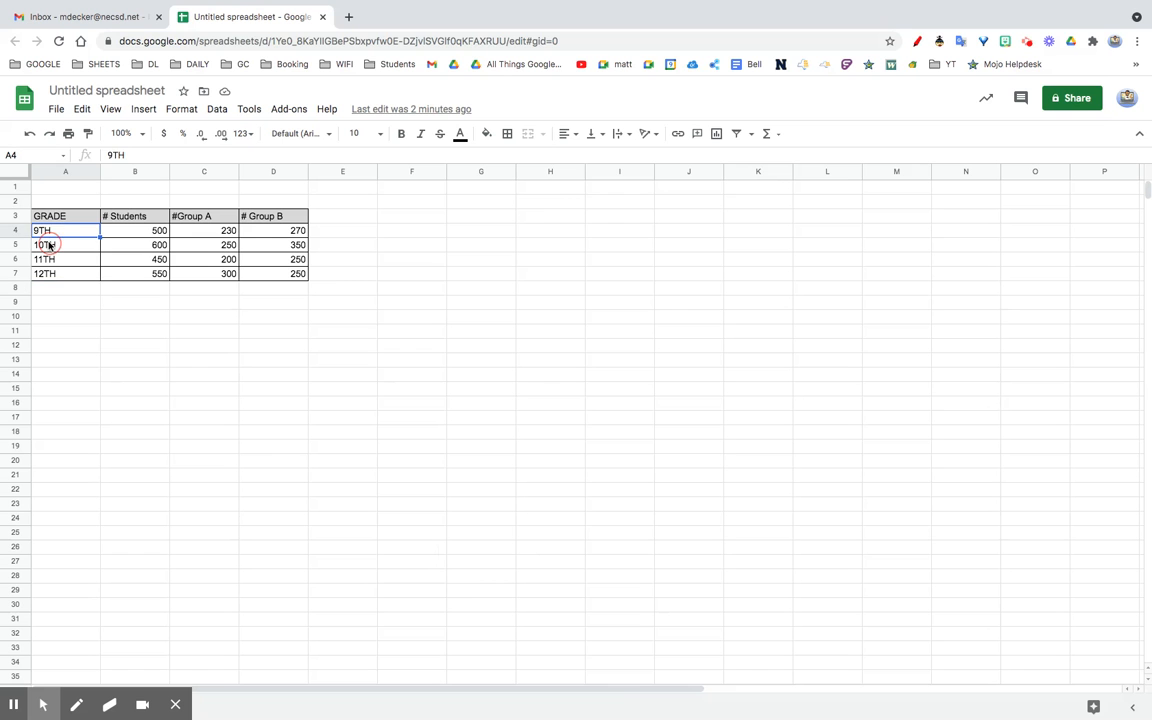
click(44, 244)
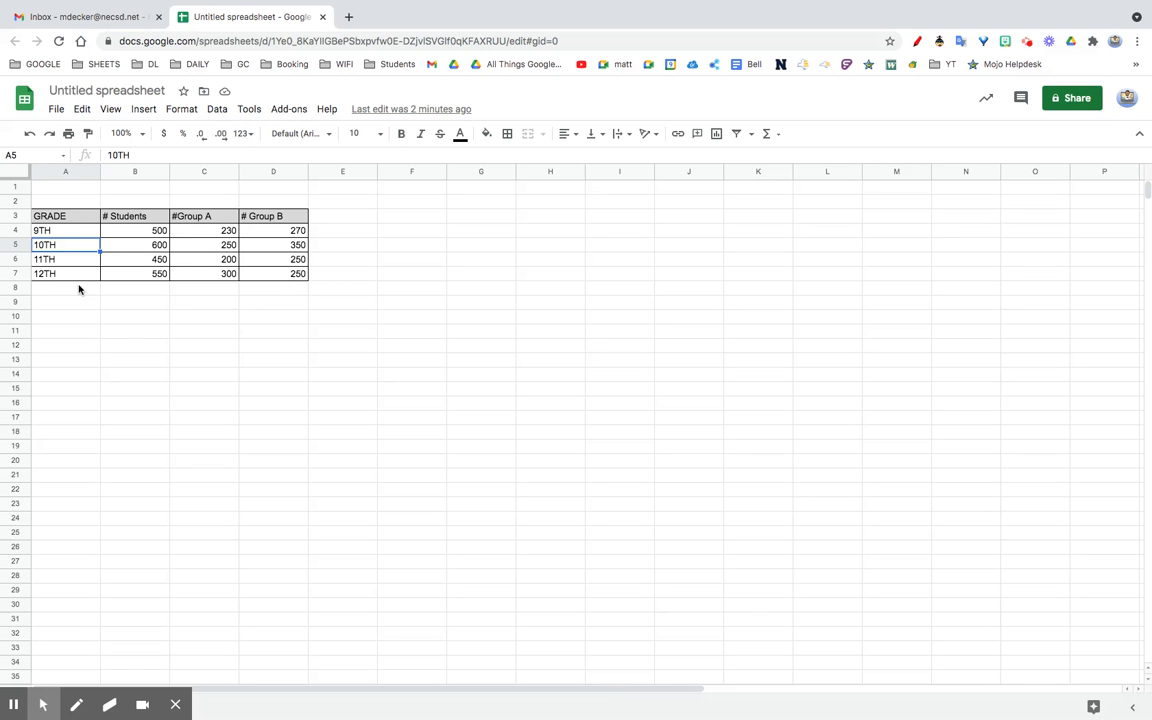
click(44, 219)
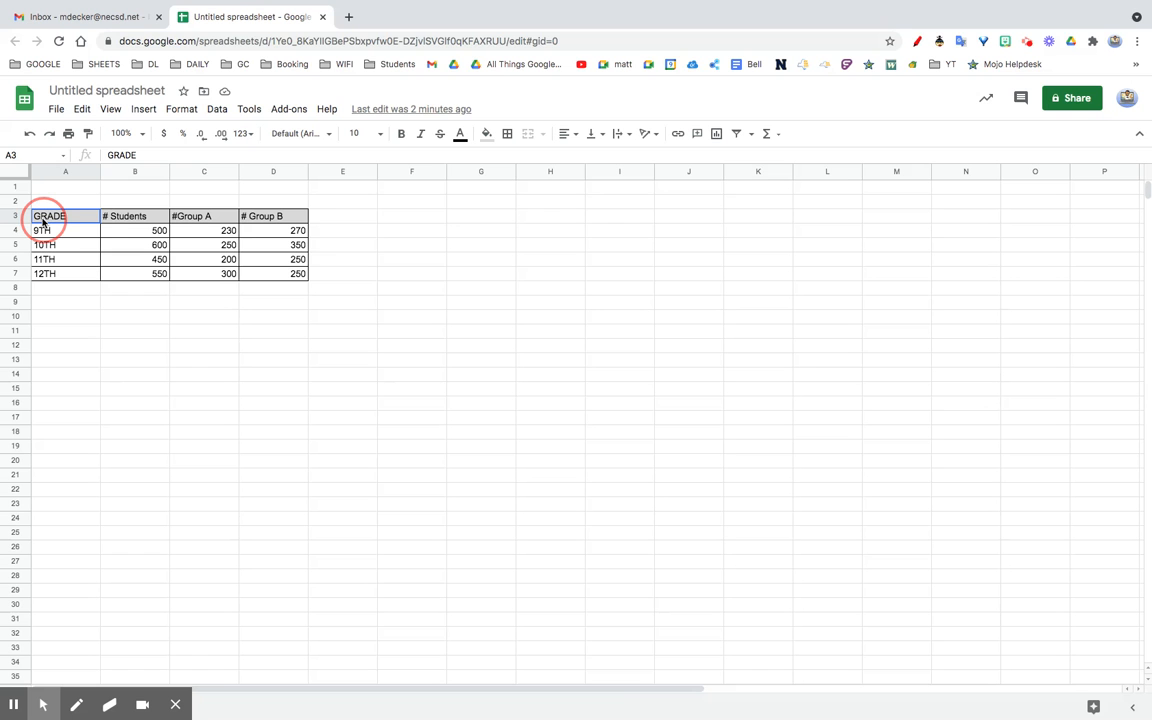
drag(44, 219, 277, 278)
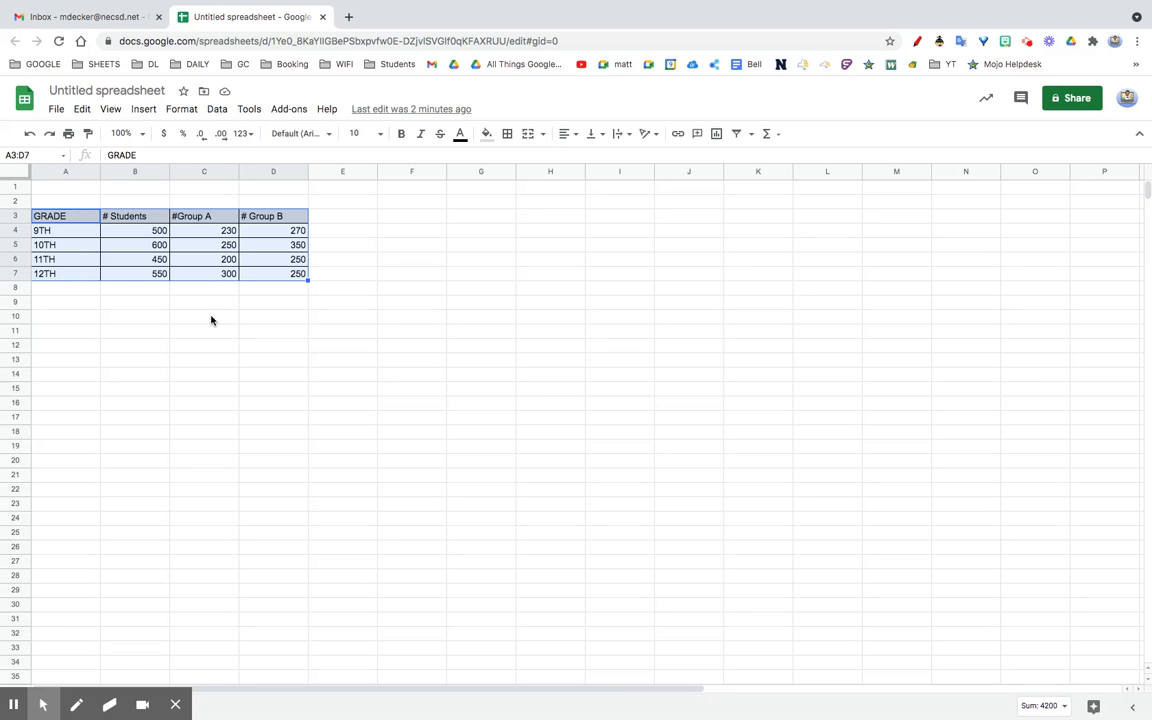
click(720, 140)
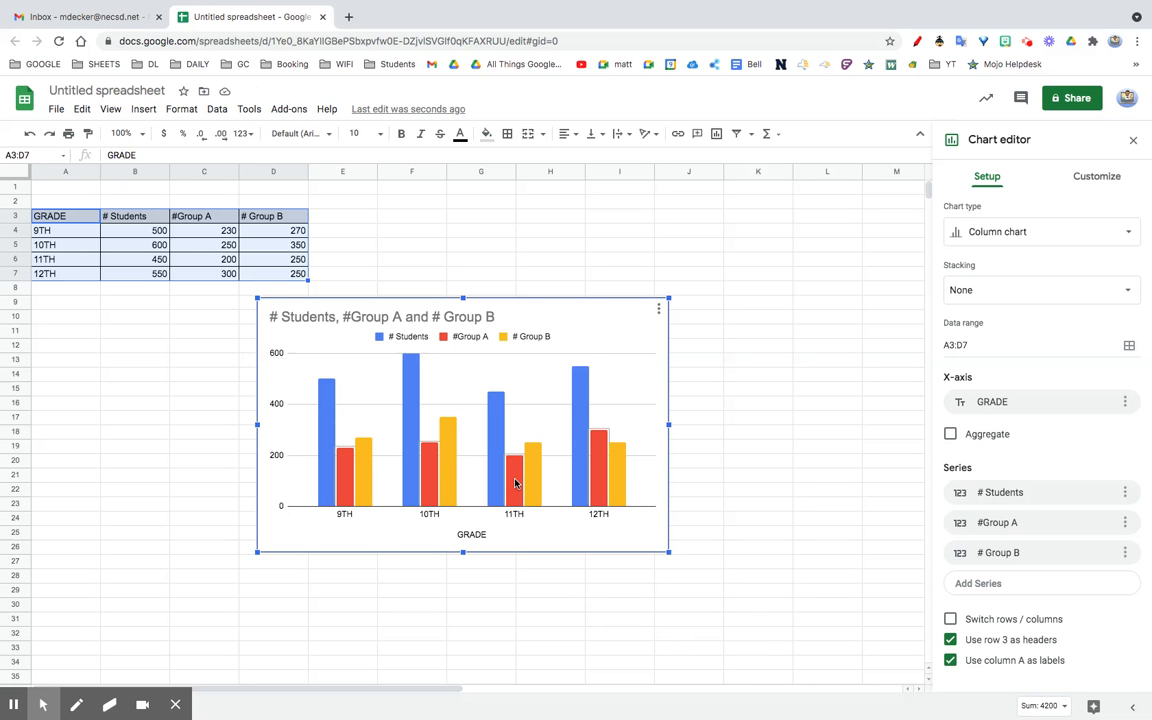
Step: Replace the chart title text with 'Total studens, by group'
double_click(363, 318)
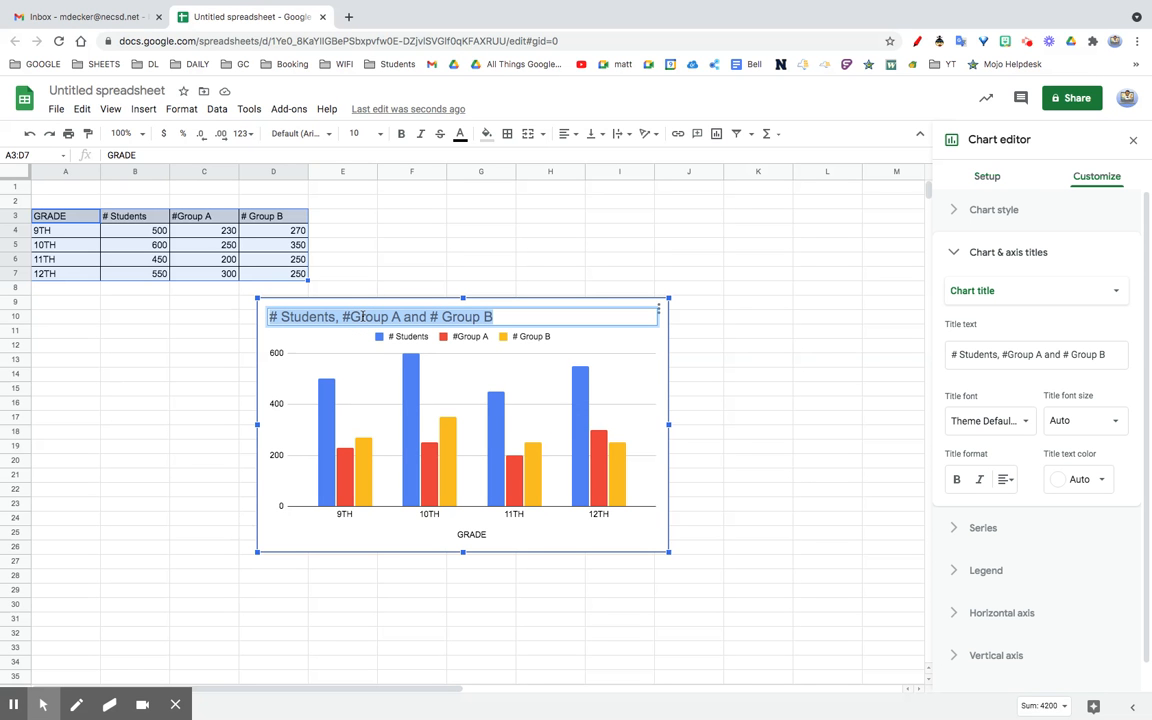
click(1025, 355)
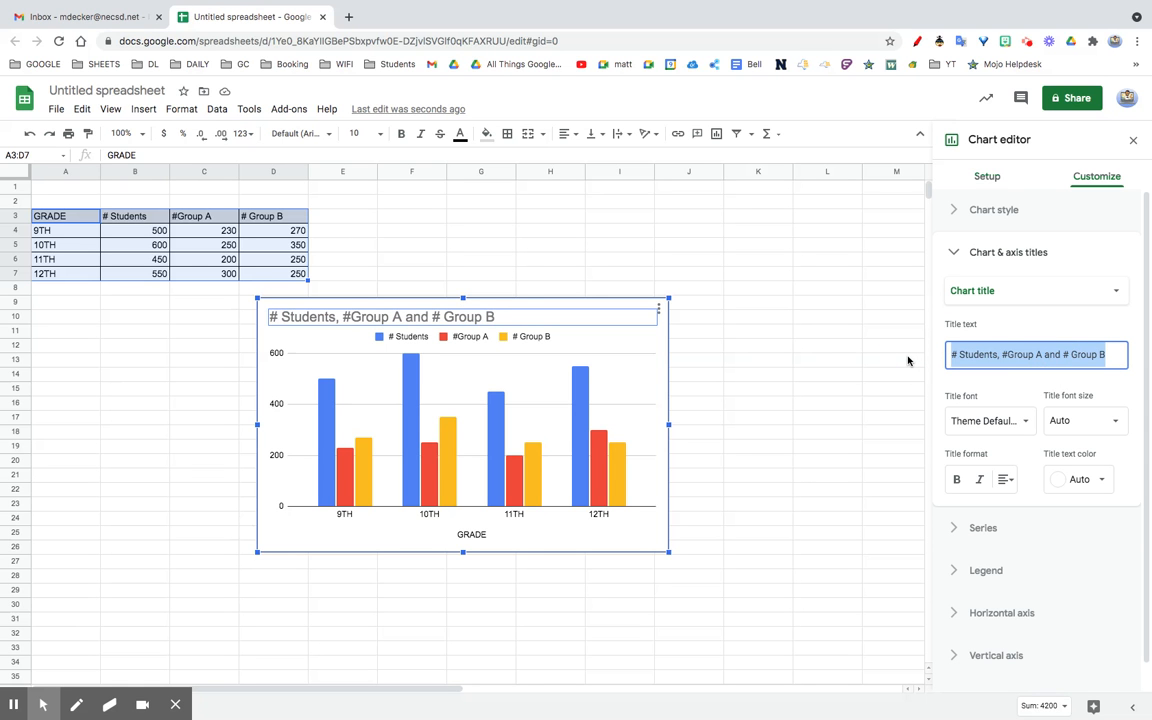
text(Total)
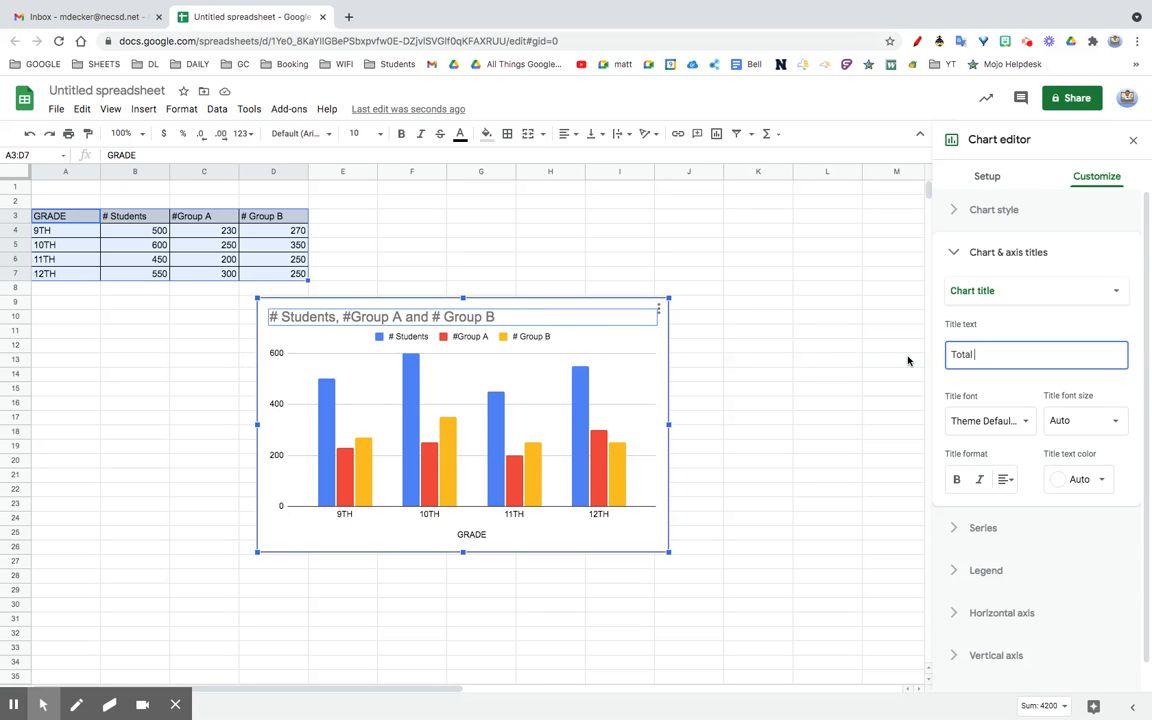
text( studens, by g)
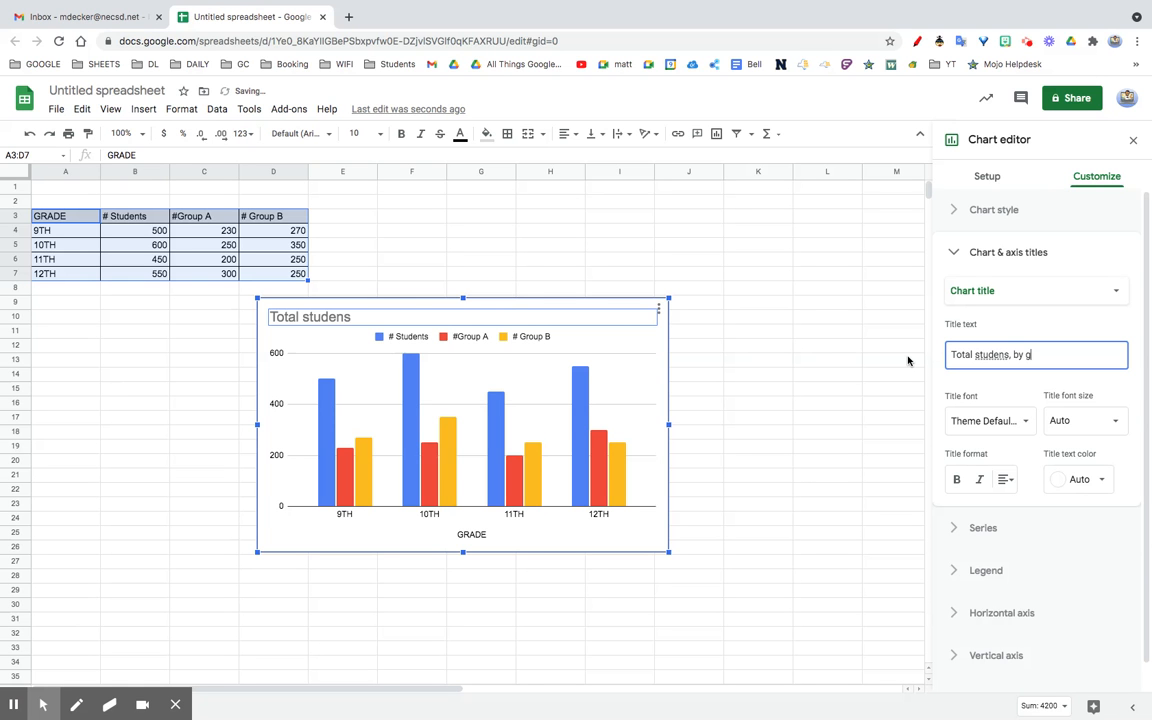
text(roup)
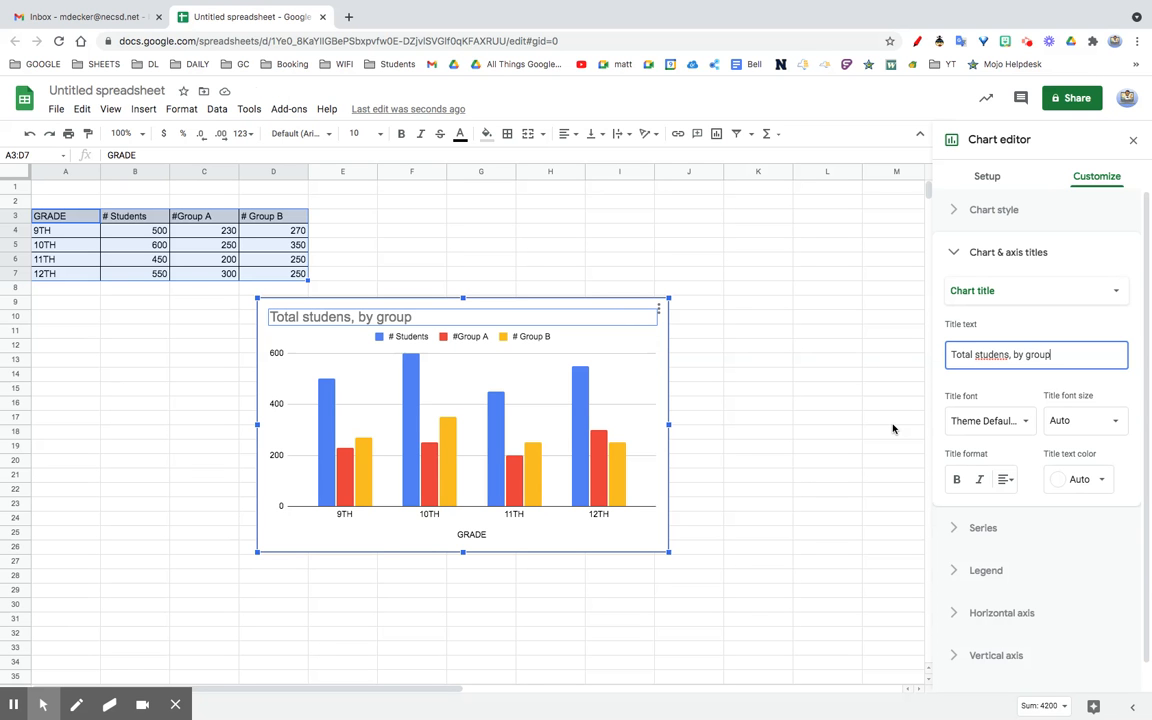
Step: Make the title 20 pt bold italic dark green and correct 'studens' to 'students'
click(1060, 421)
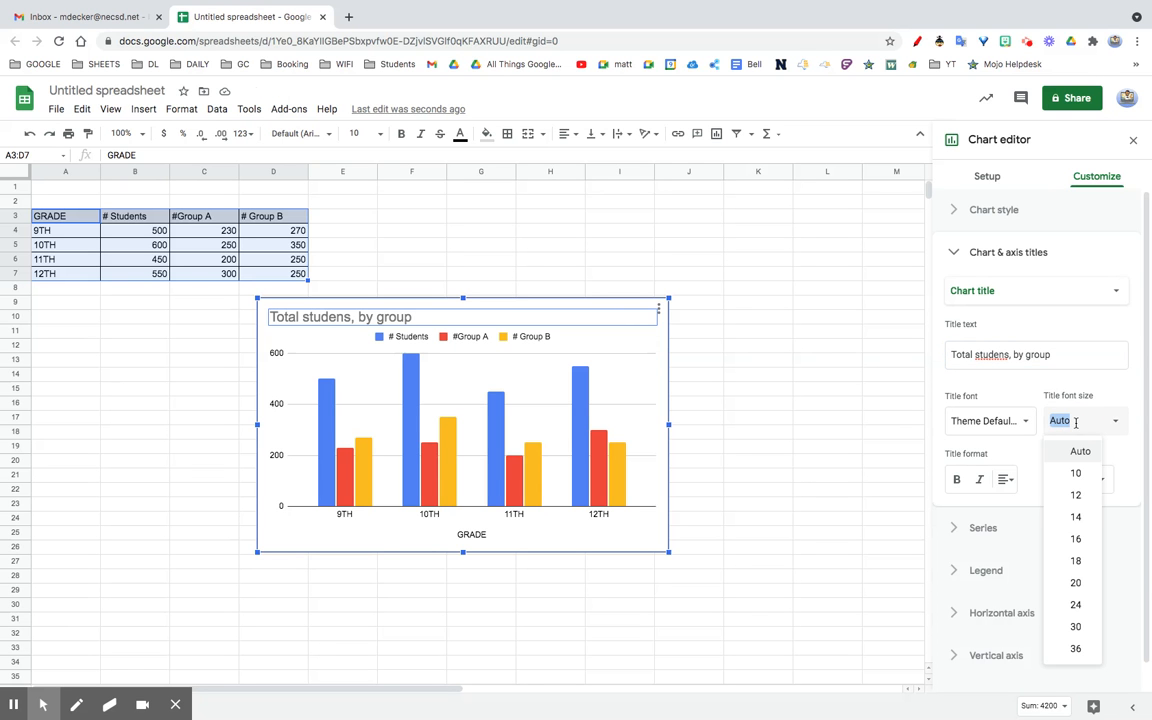
click(1075, 516)
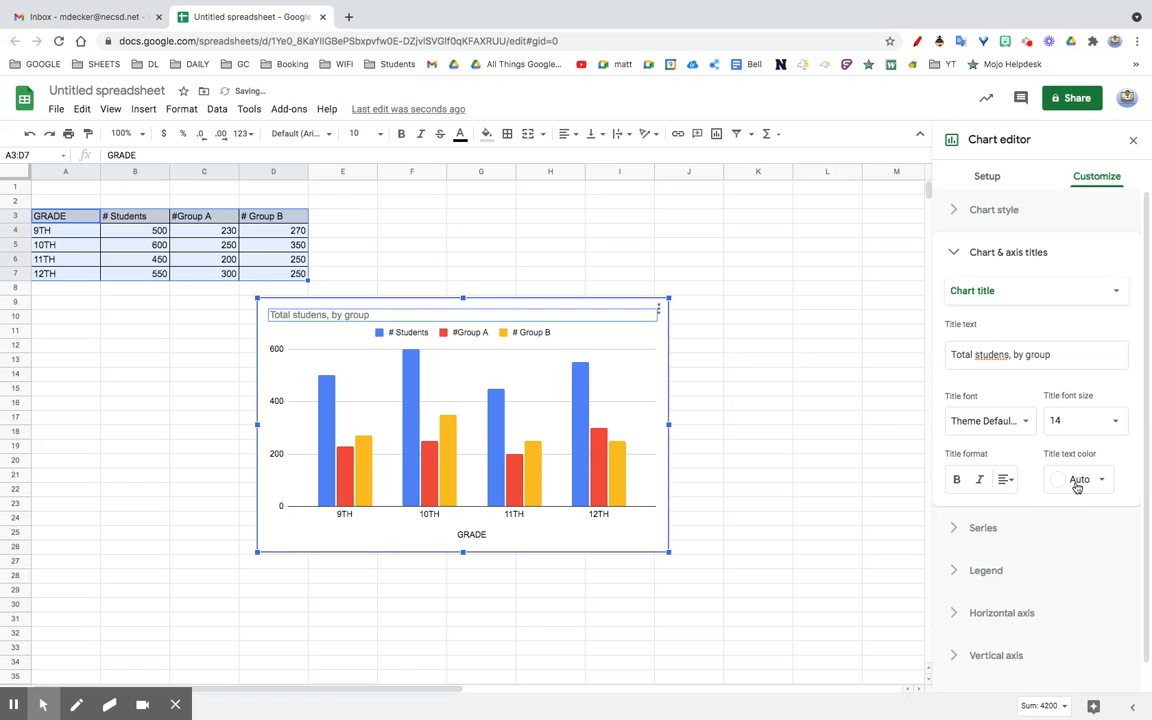
click(1077, 484)
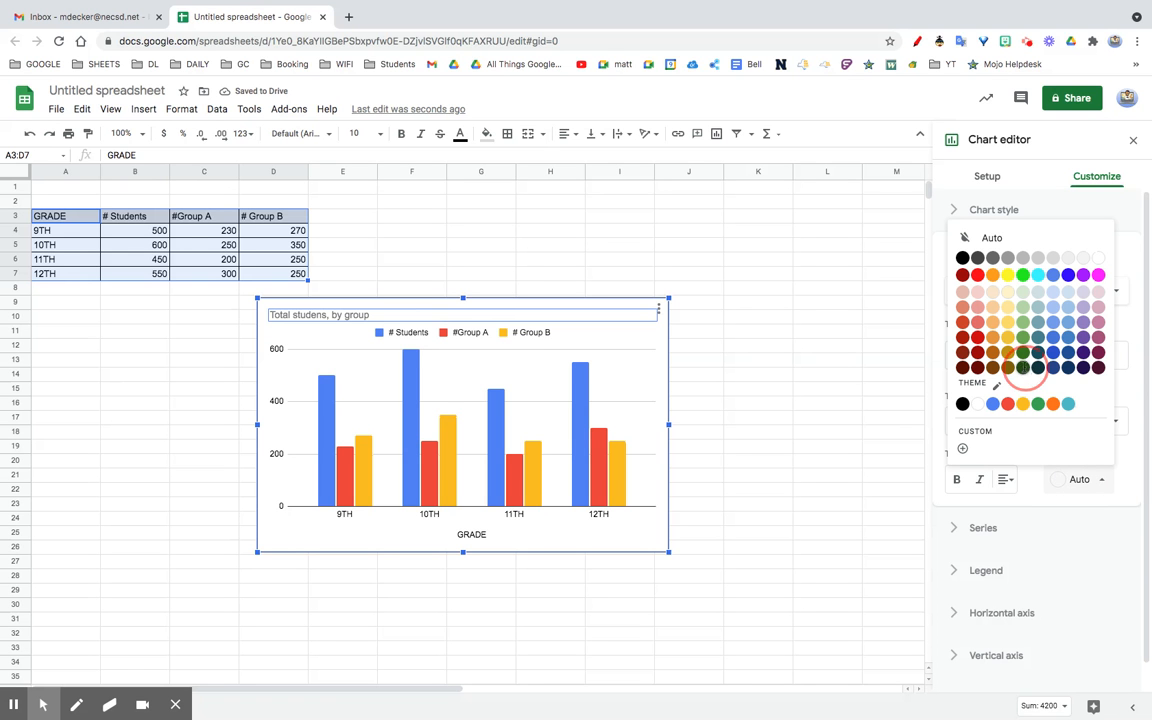
click(1024, 368)
click(1056, 420)
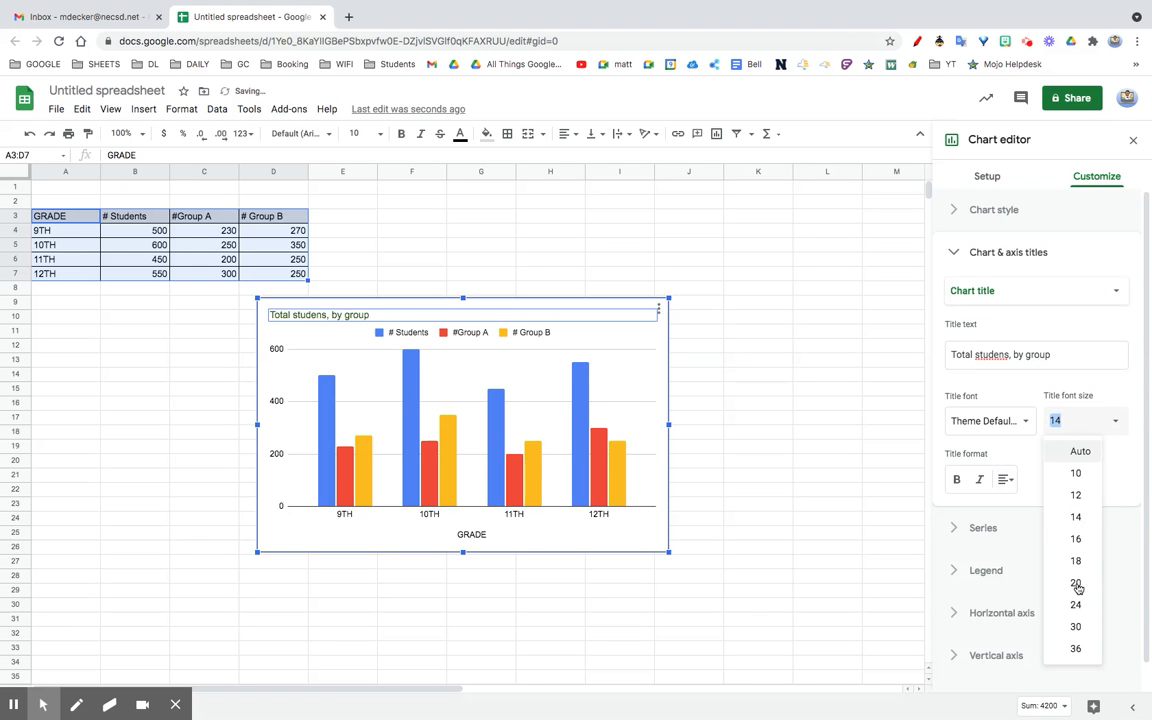
click(1080, 583)
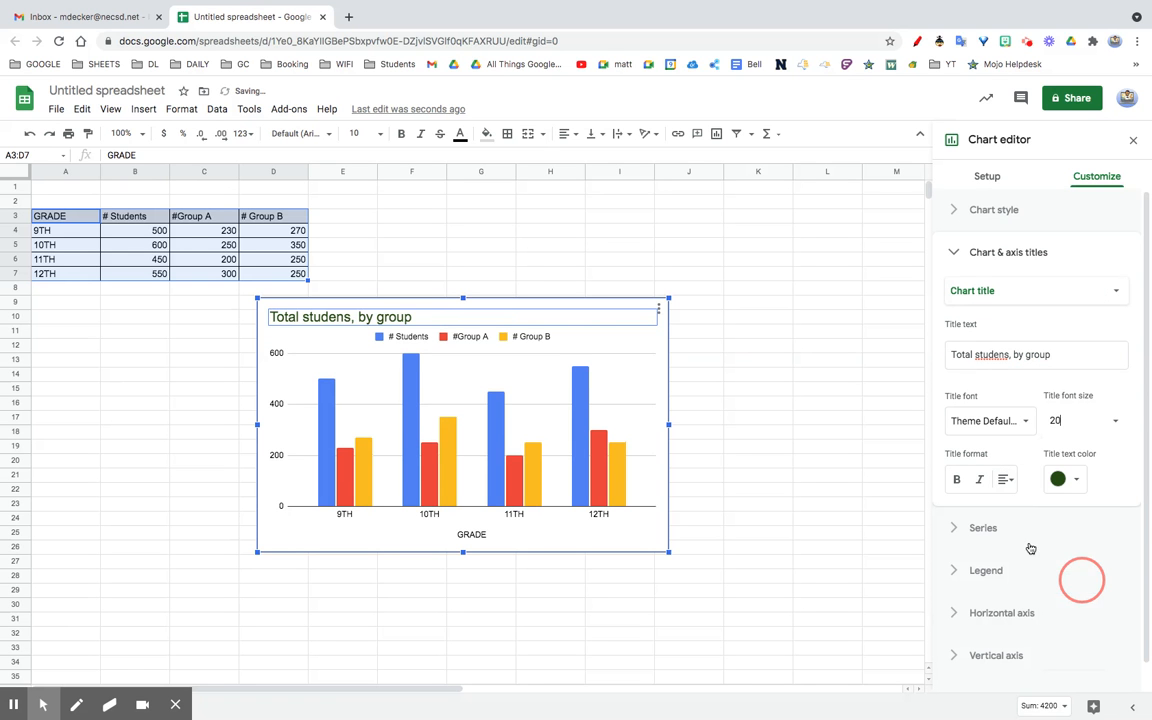
click(958, 480)
click(981, 482)
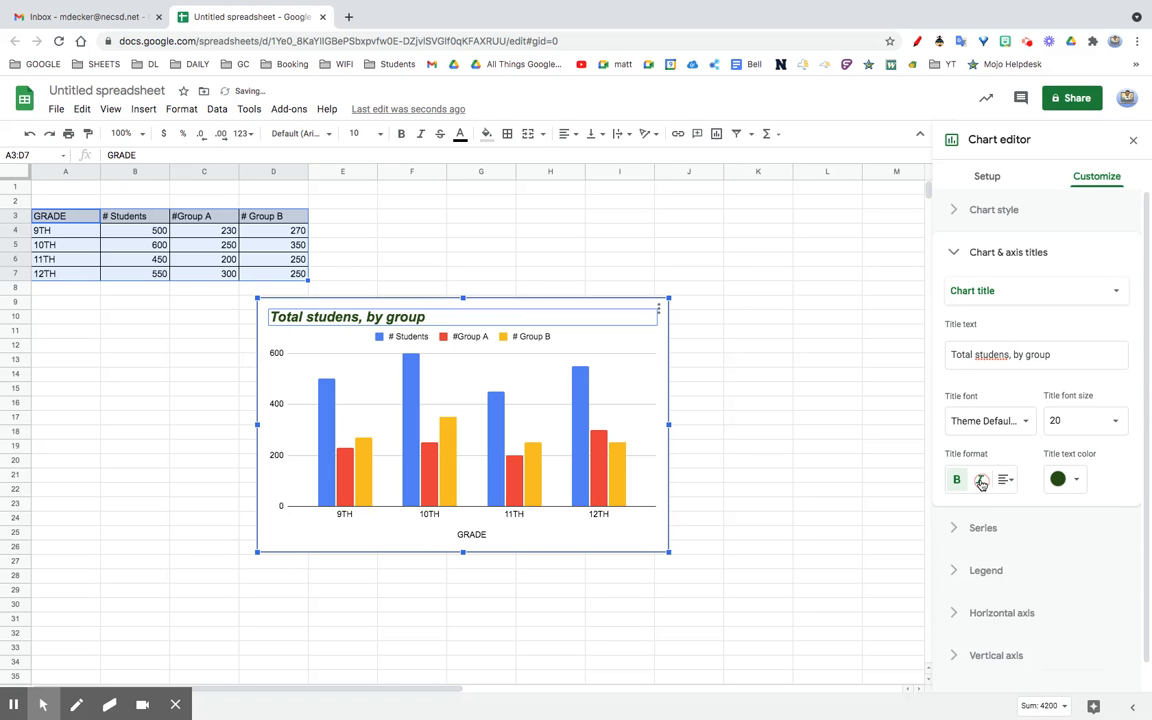
right_click(1004, 356)
click(866, 363)
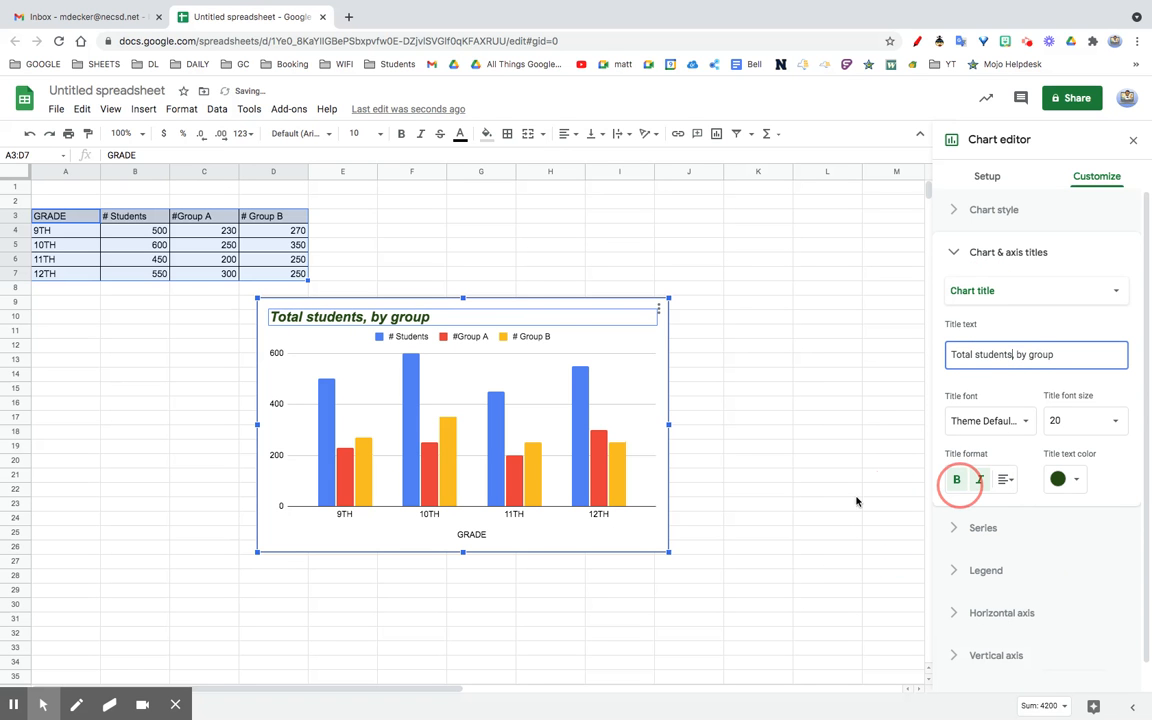
Step: Rename the '# Students' legend label to 'Total students'
click(400, 340)
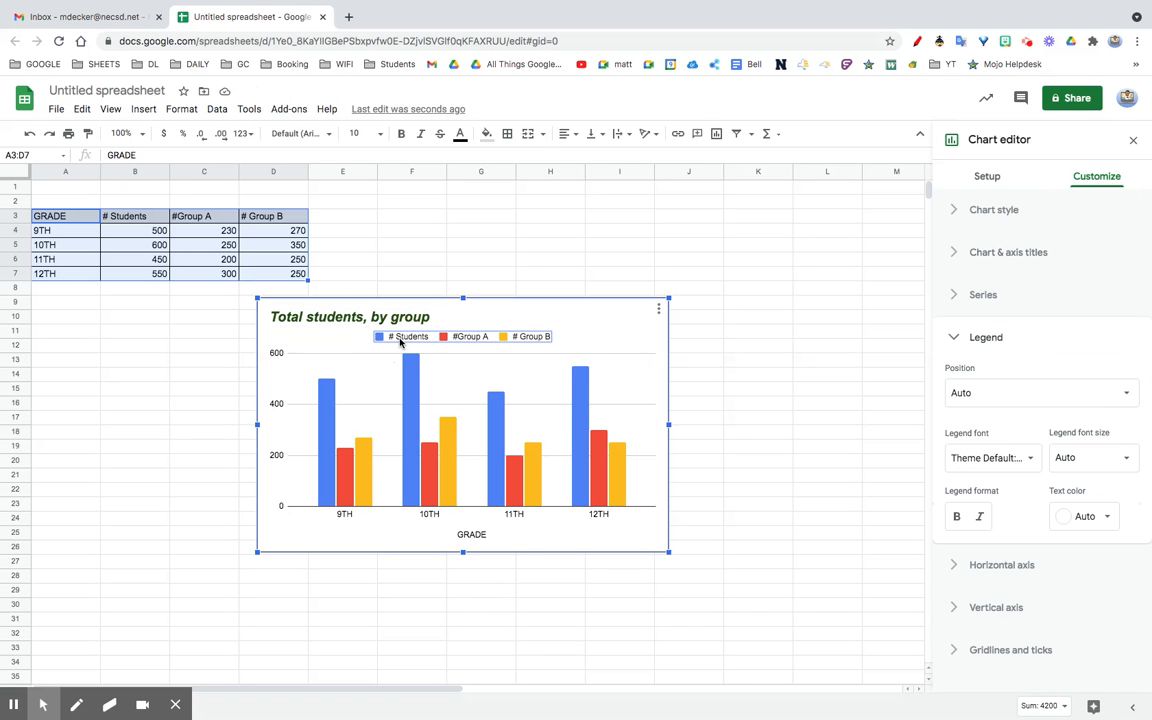
click(400, 341)
double_click(400, 340)
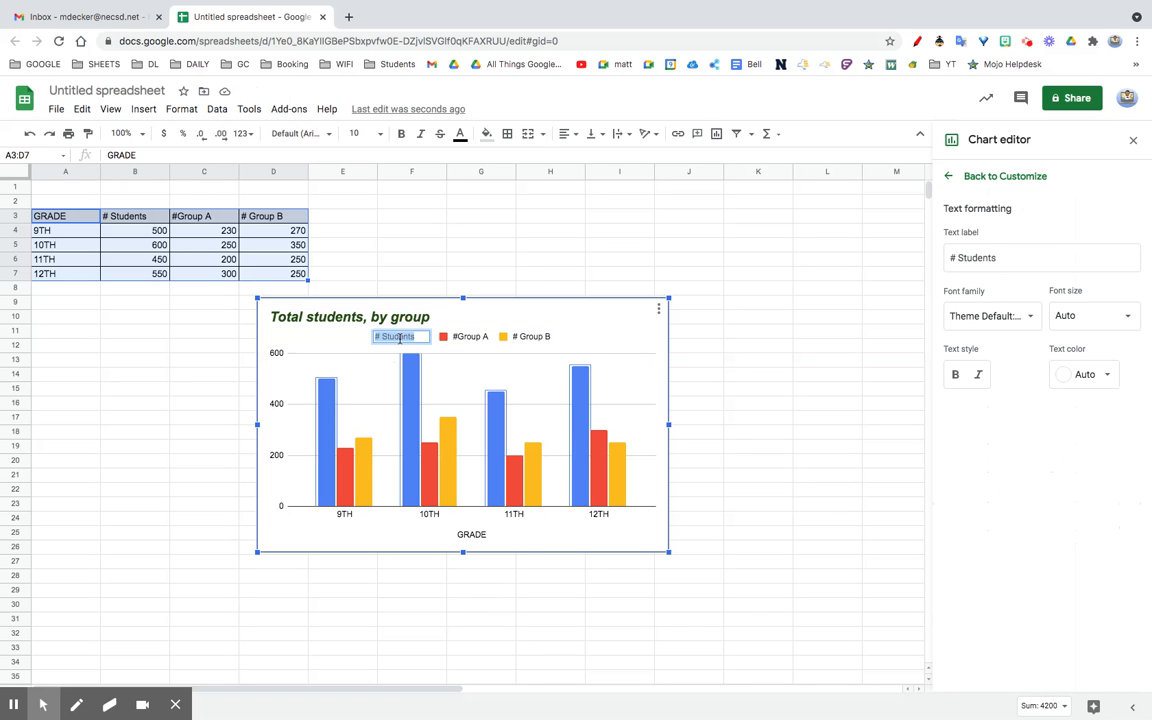
drag(957, 259, 918, 260)
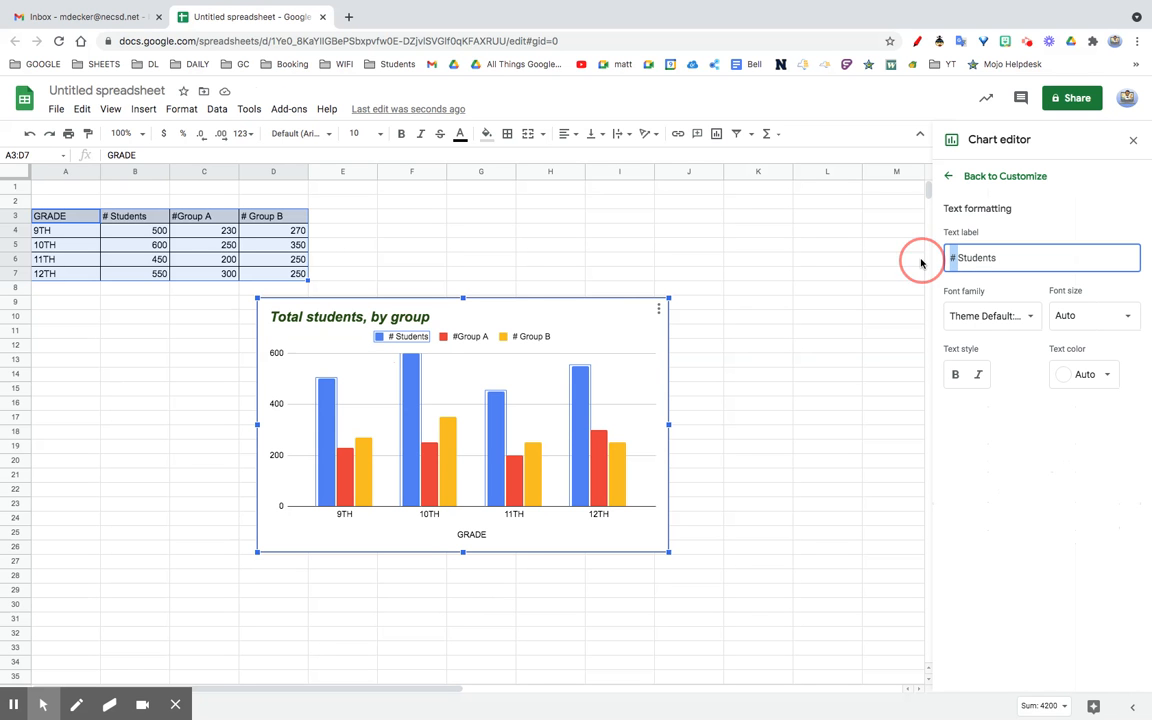
text(Total students)
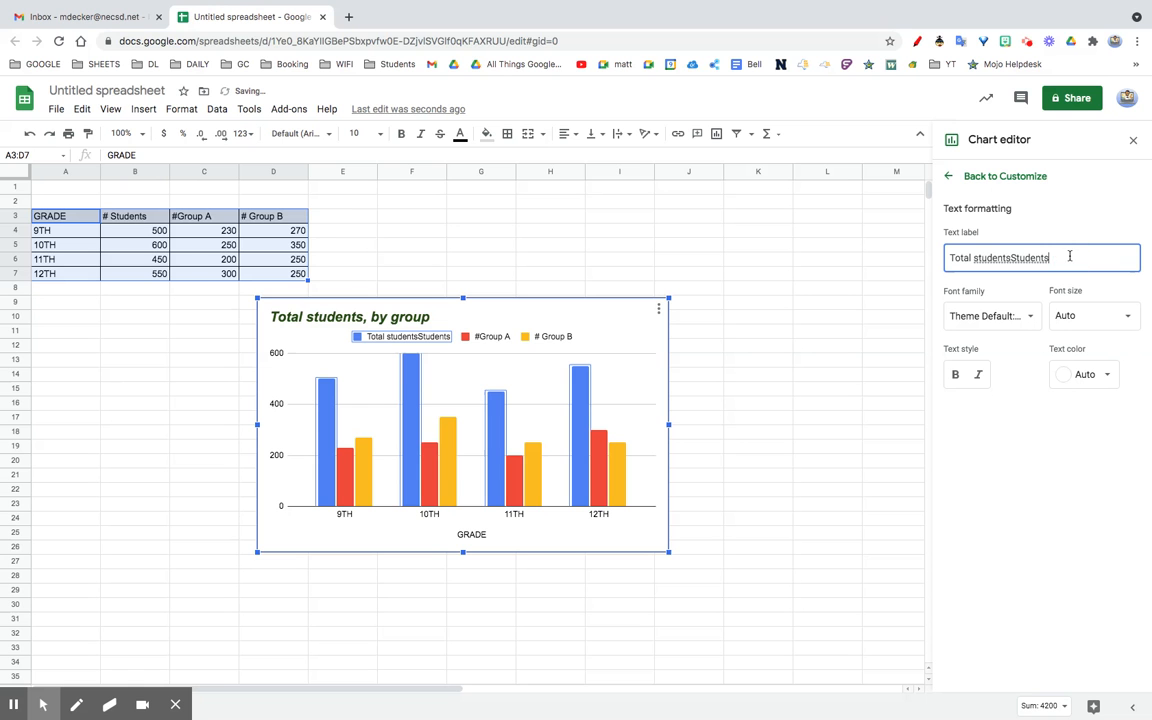
key(BackSpace)
key(BackSpace)
key(BackSpace)
key(BackSpace)
key(BackSpace)
key(BackSpace)
key(BackSpace)
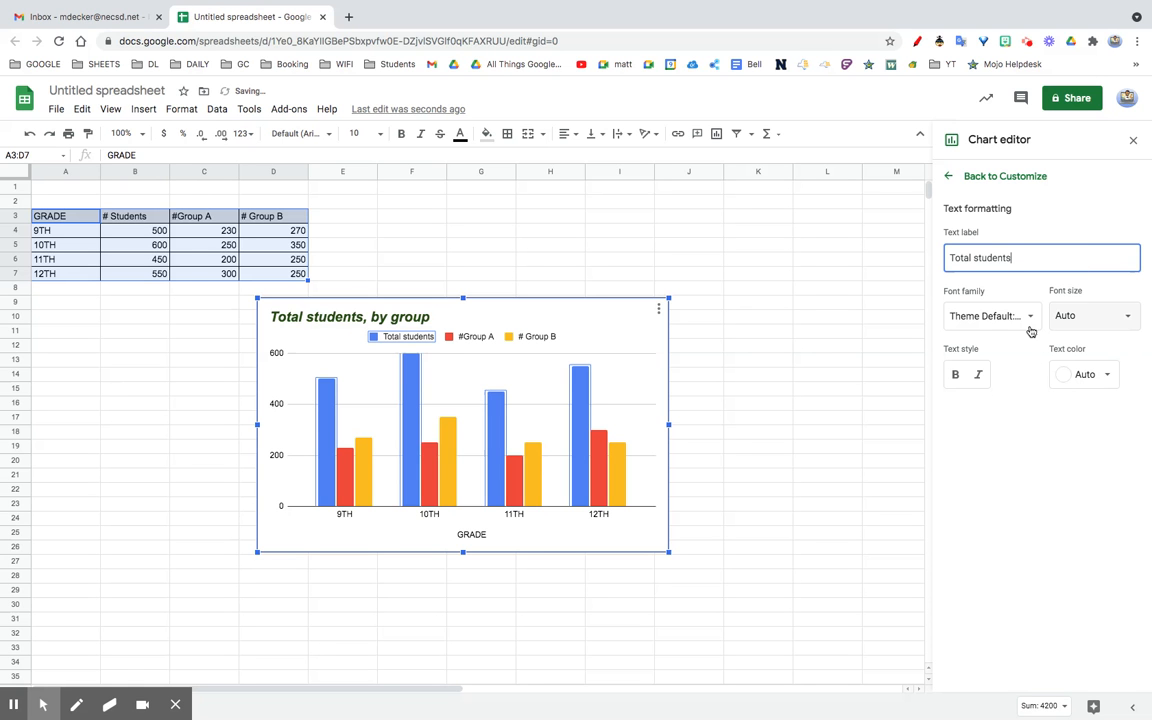
Step: Format the legend text as 16 pt, bold and magenta
click(1099, 318)
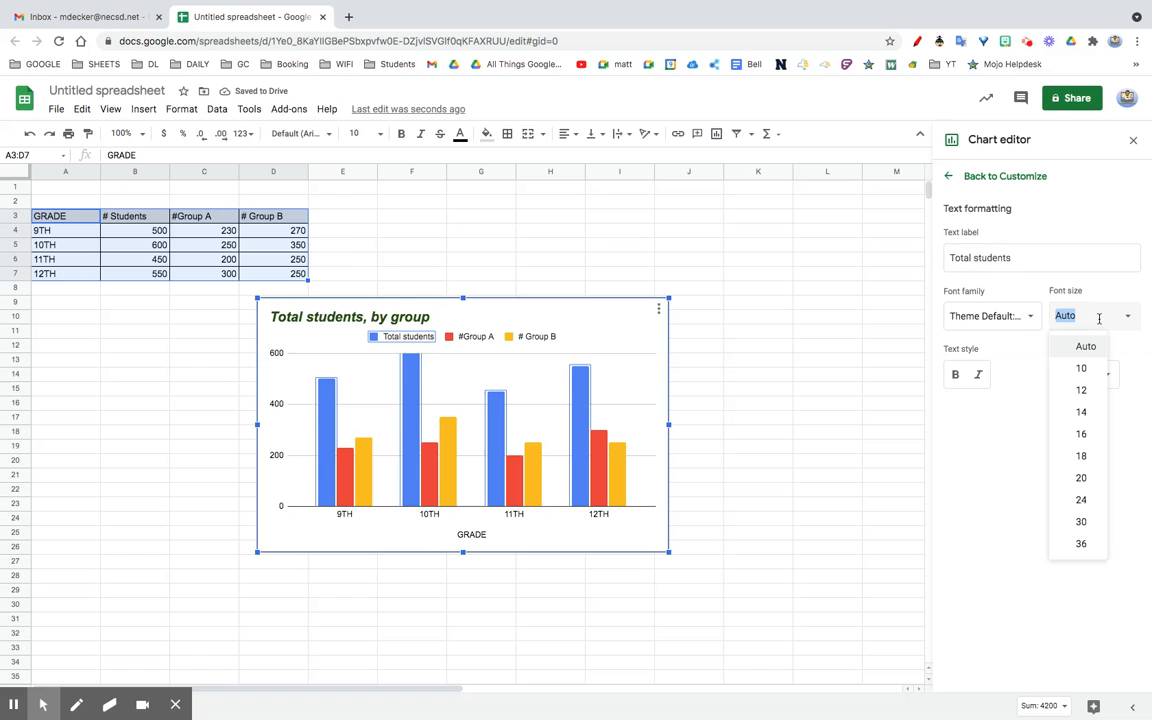
click(1084, 436)
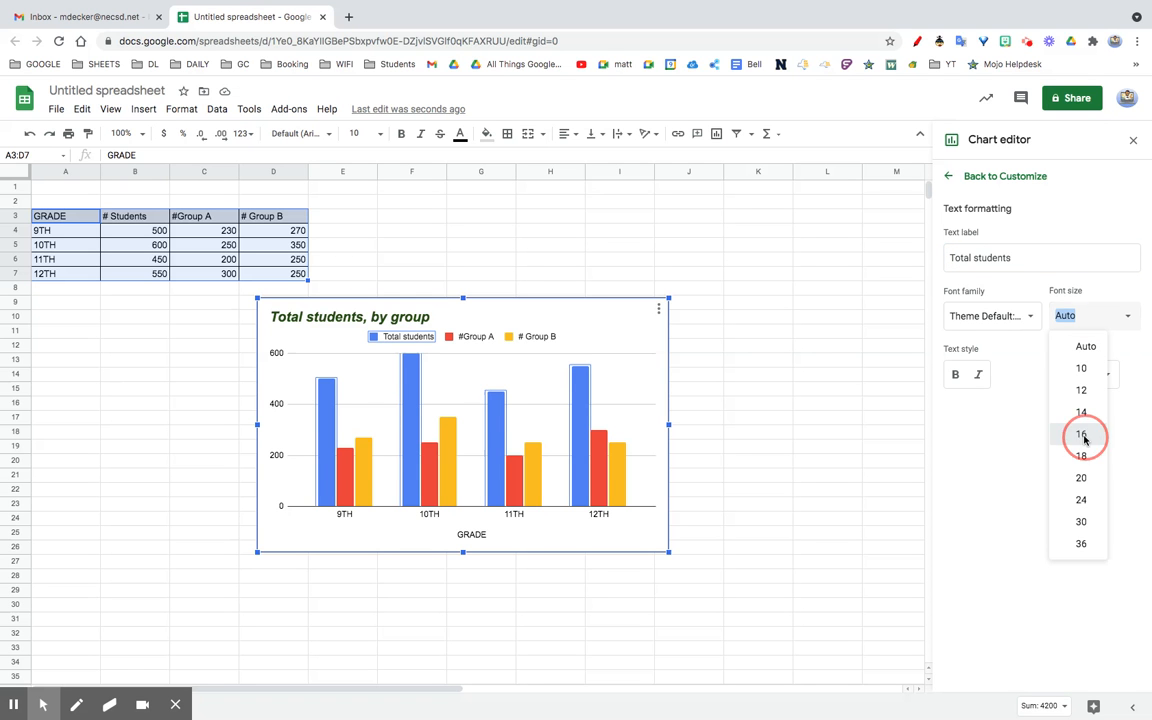
click(955, 374)
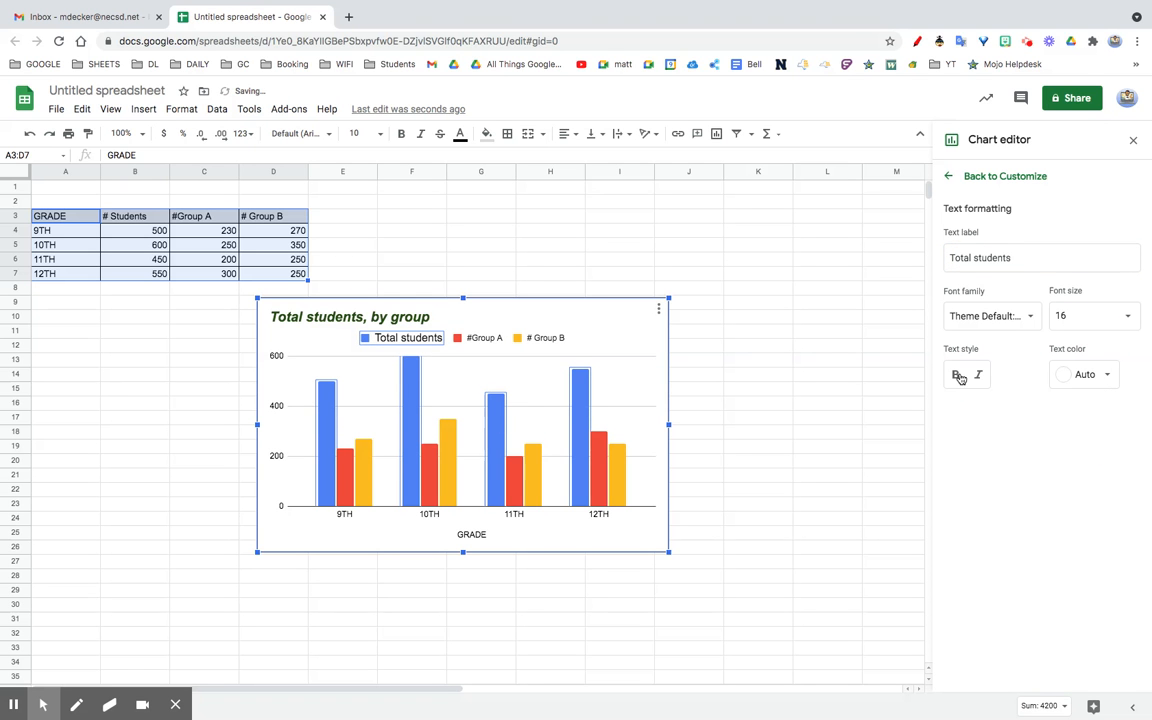
click(1081, 376)
click(1105, 445)
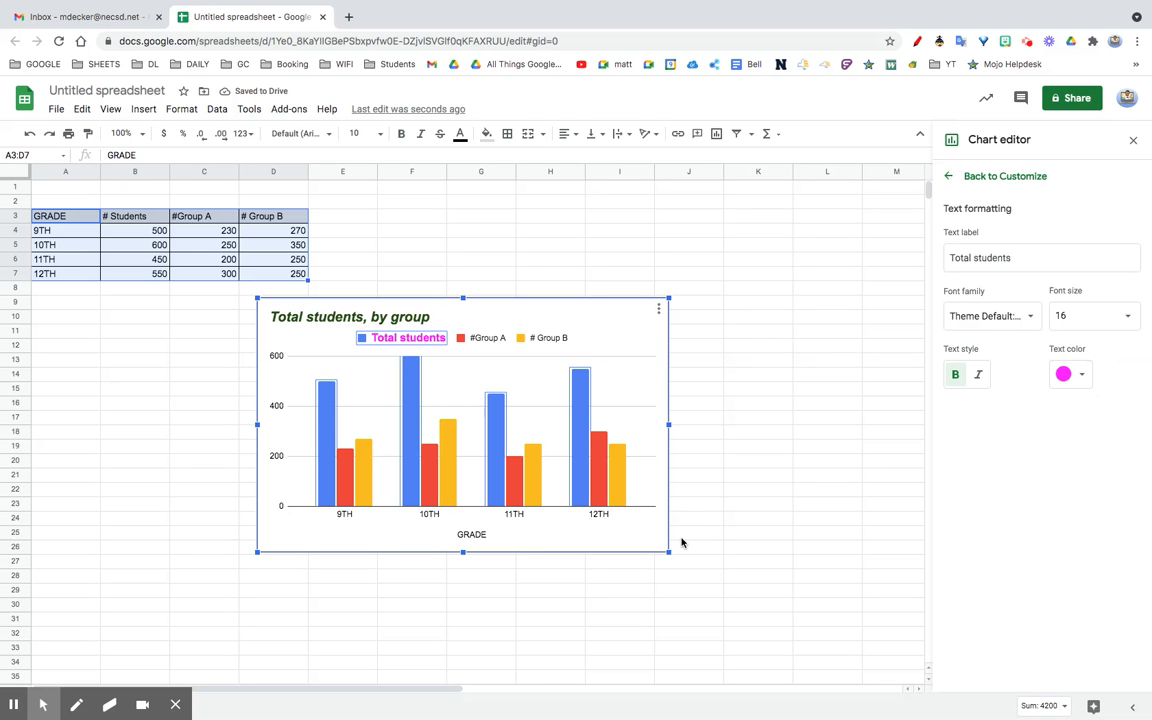
Step: Make the horizontal axis grade labels bold
click(347, 515)
click(347, 515)
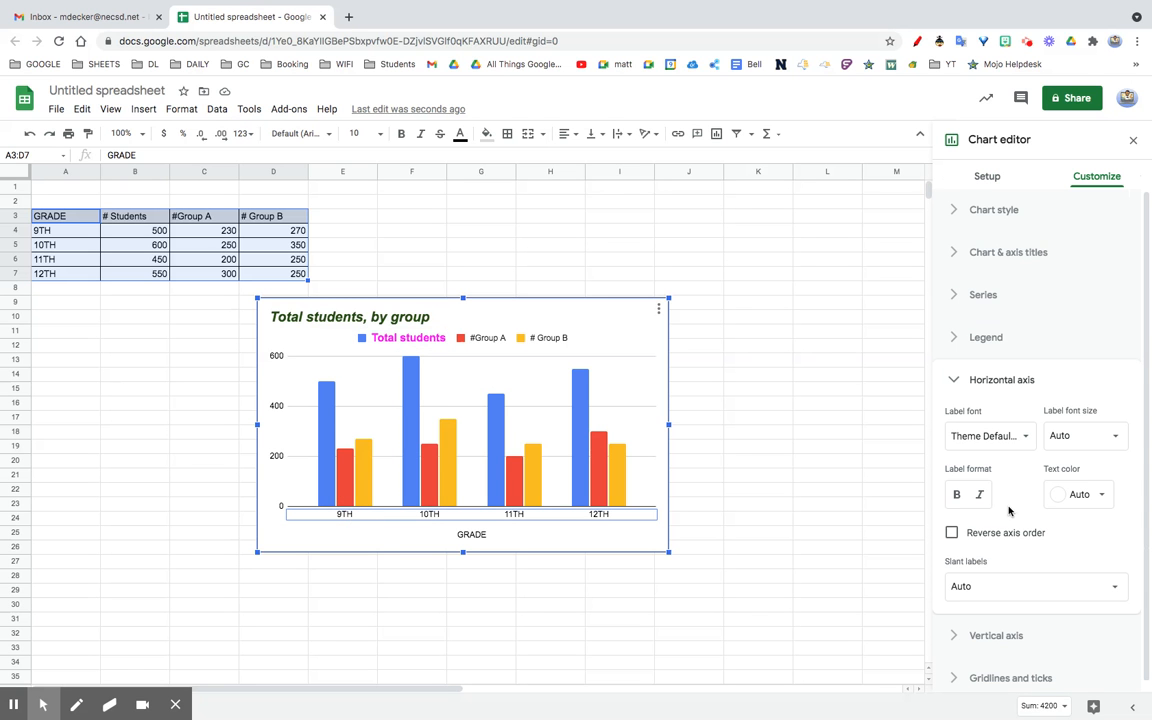
click(958, 495)
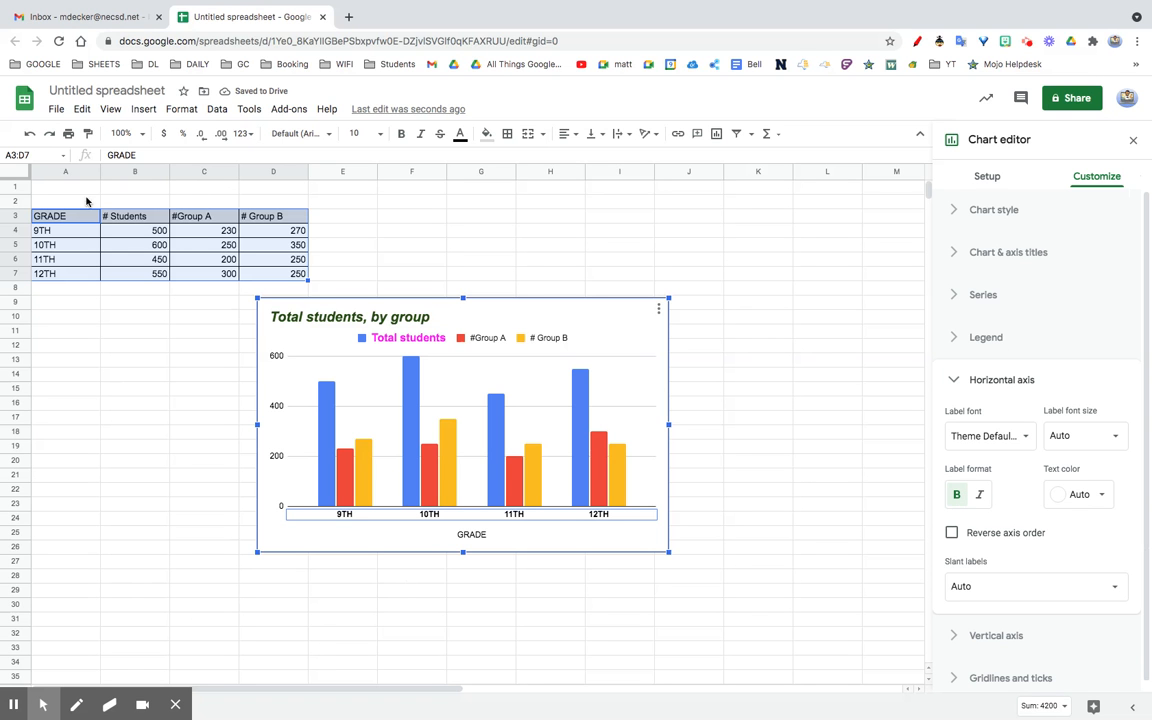
Step: Change cell A4 from '9TH' to 'ninth', then to '9th', and reselect the chart
click(55, 233)
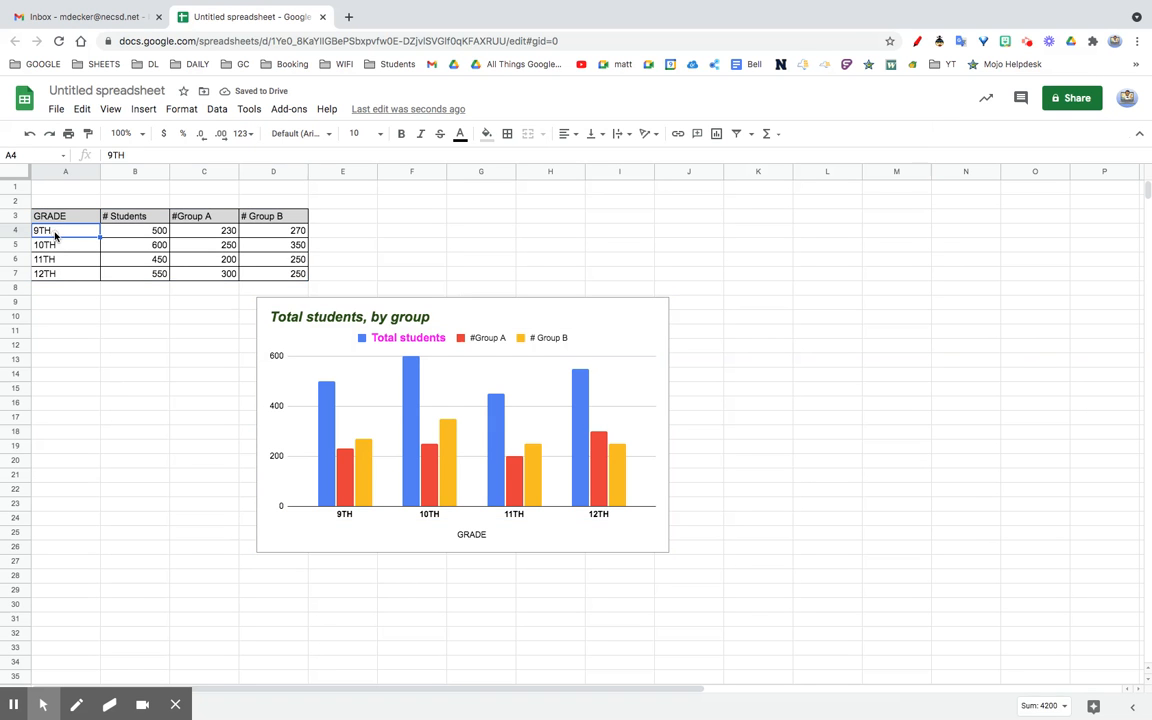
double_click(56, 231)
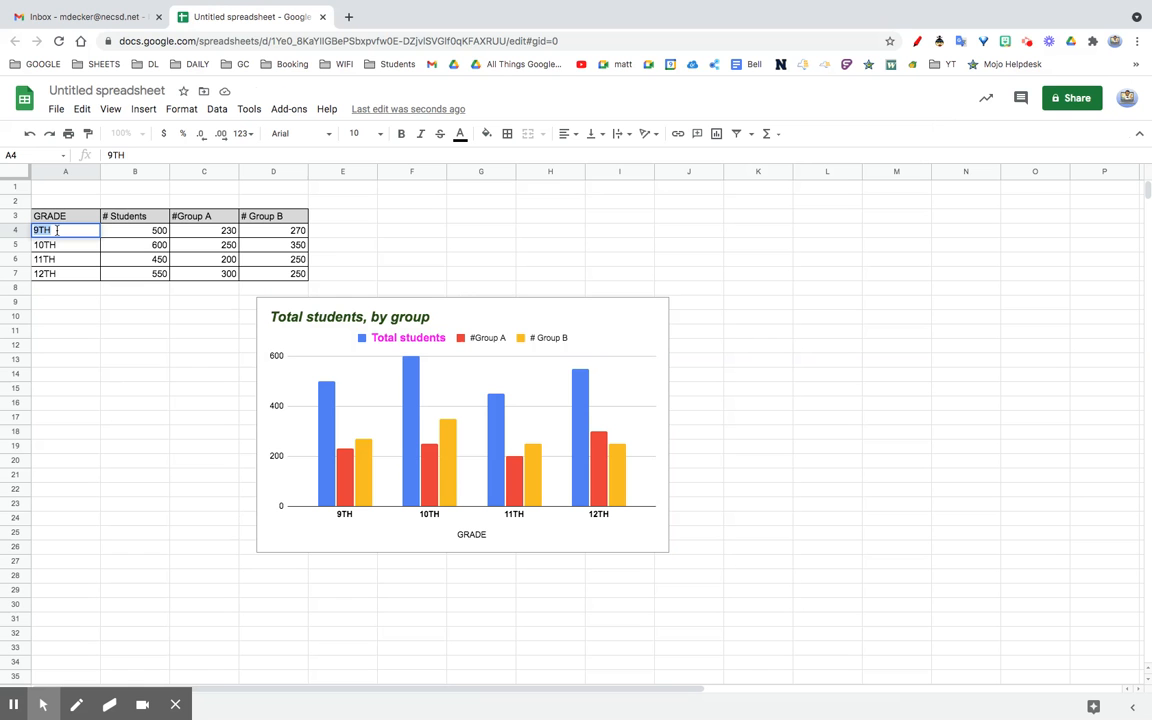
text(ninth)
click(118, 346)
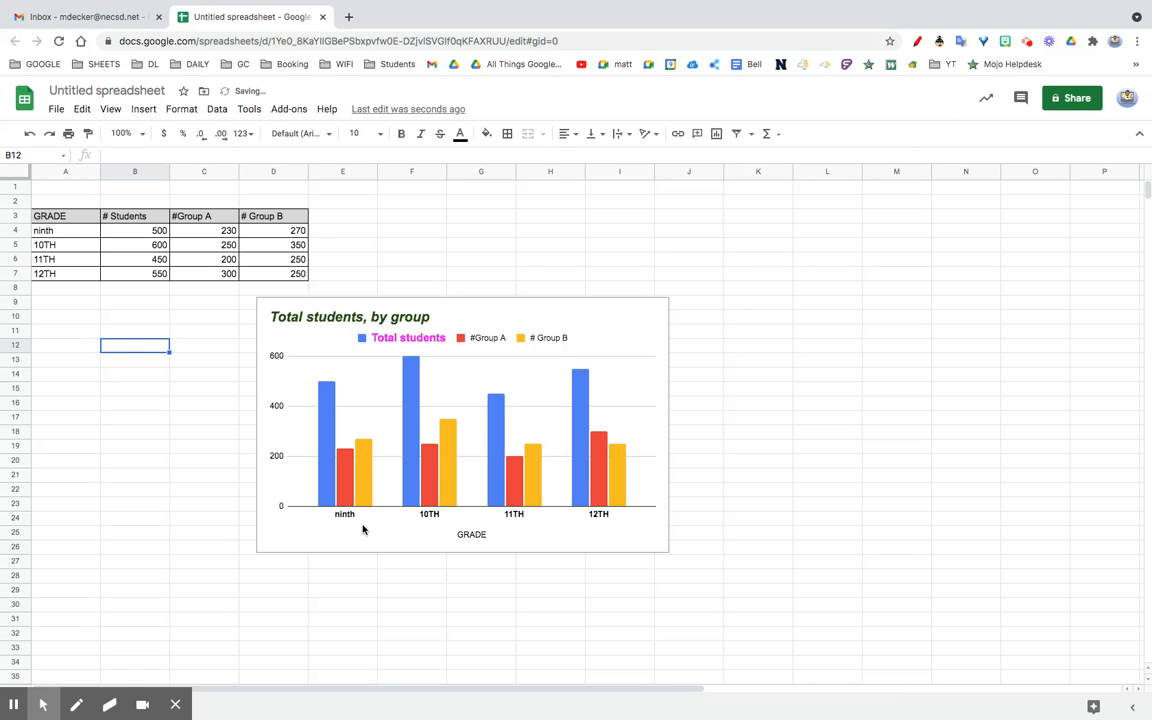
double_click(67, 231)
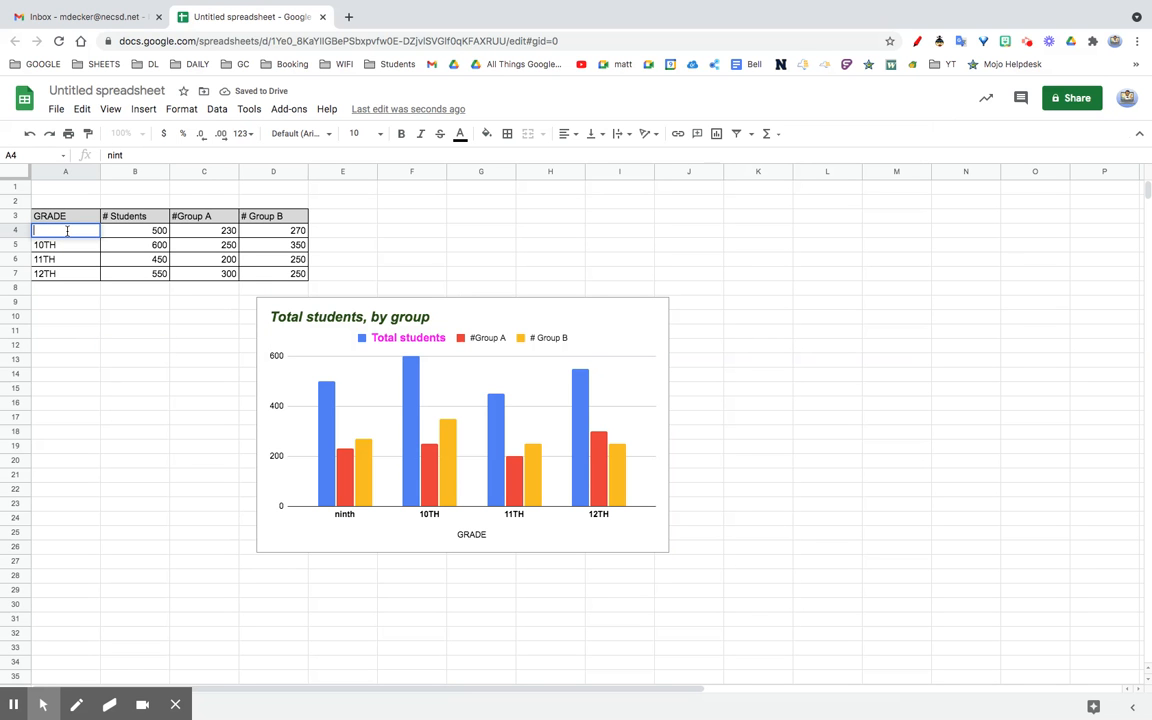
text(9th)
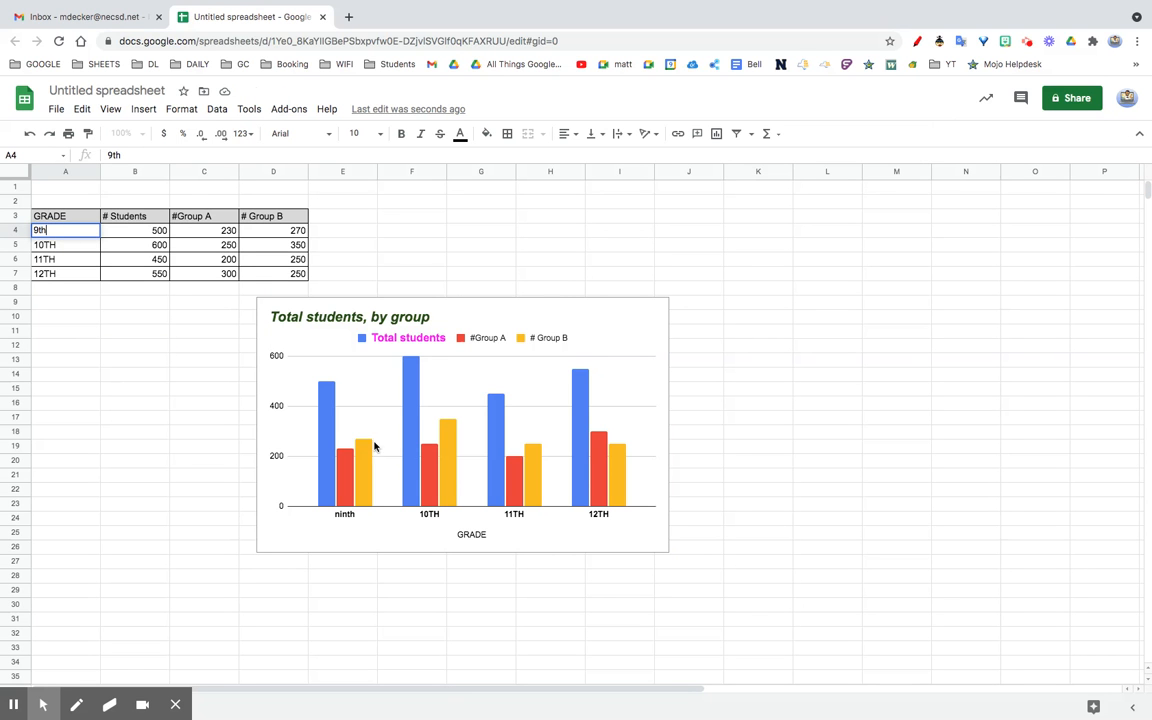
click(612, 484)
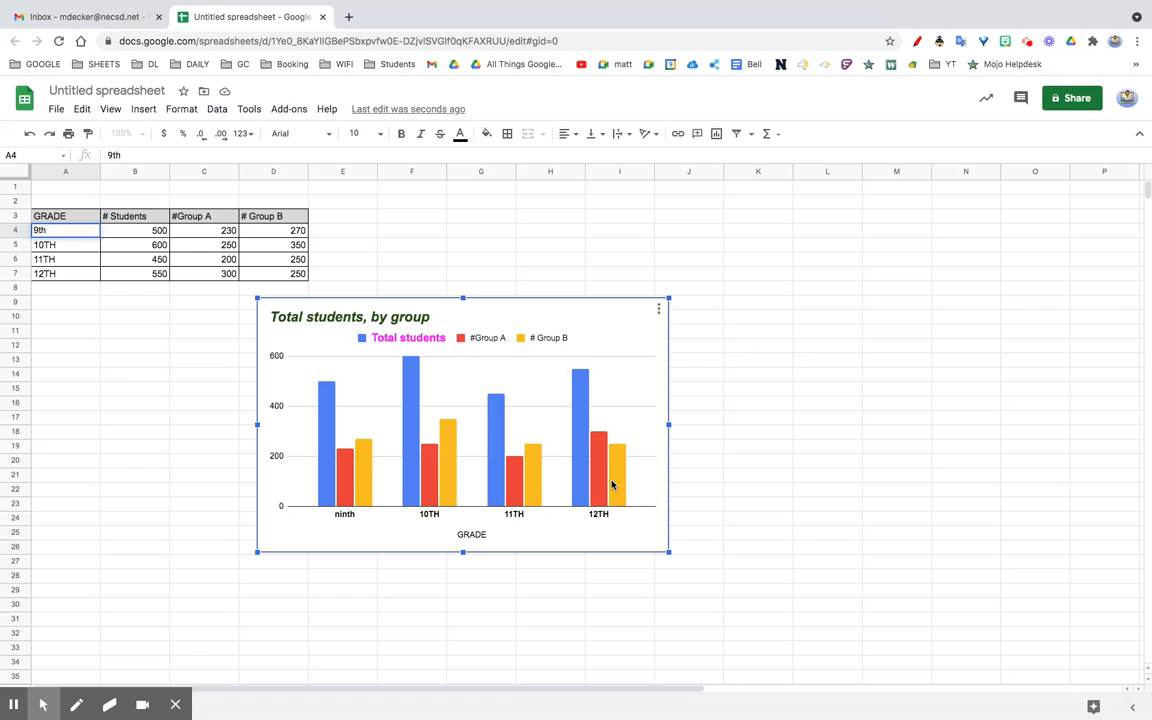
Step: Color the Total students bars orange and show the chart editor's Setup options
double_click(330, 434)
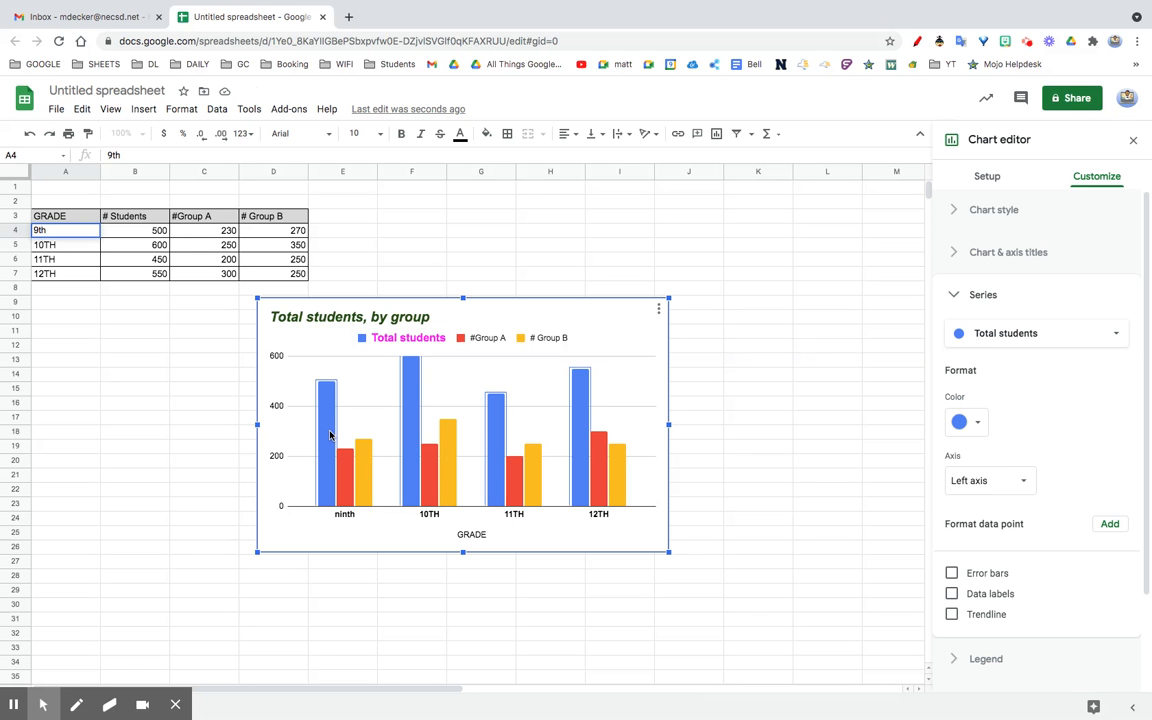
click(977, 422)
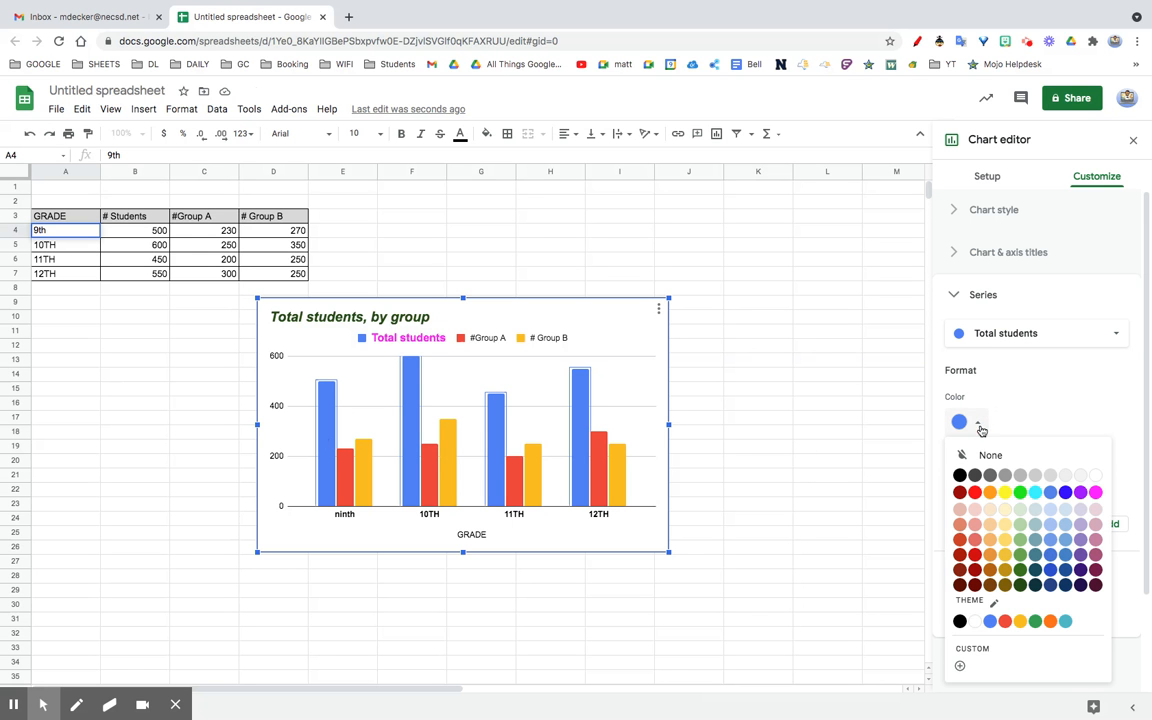
click(991, 493)
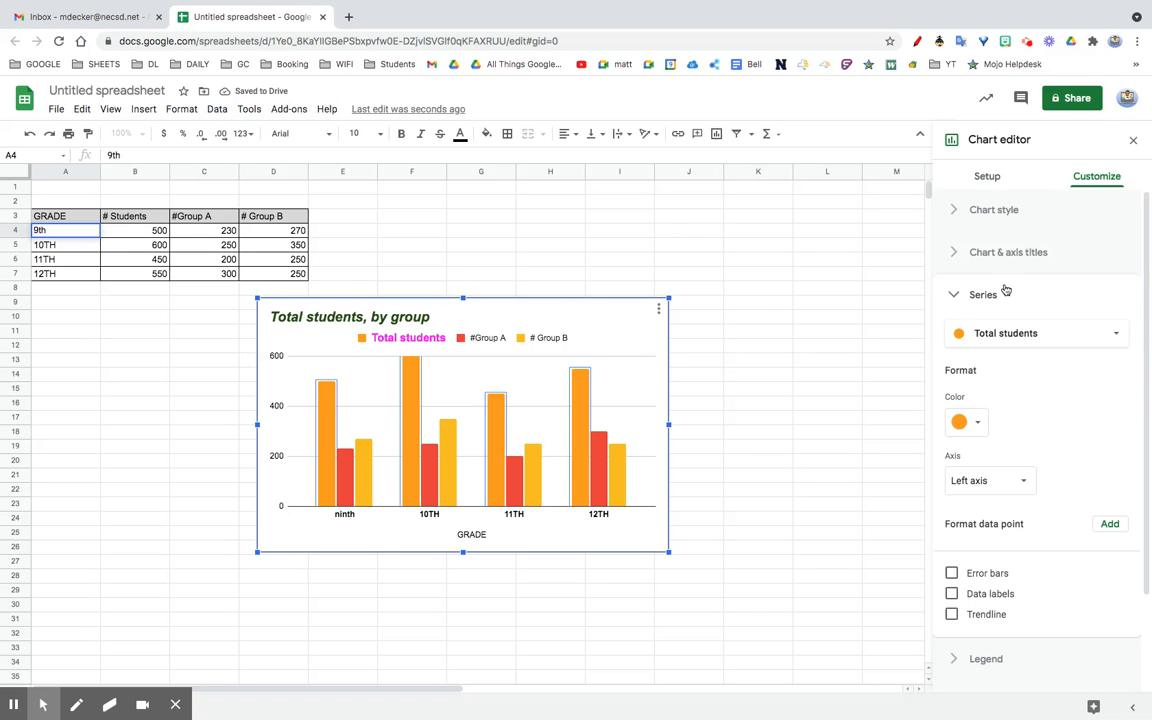
click(987, 176)
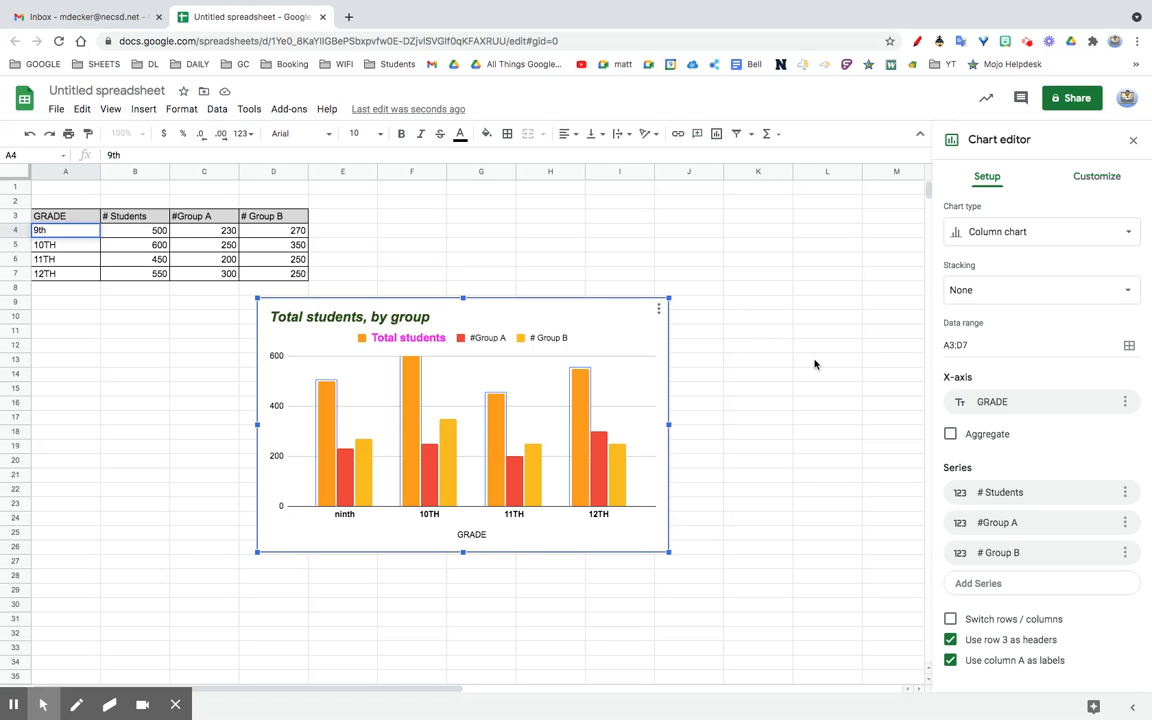
Step: Try line and pie chart types, then settle on a stacked column chart and close the editor
click(997, 233)
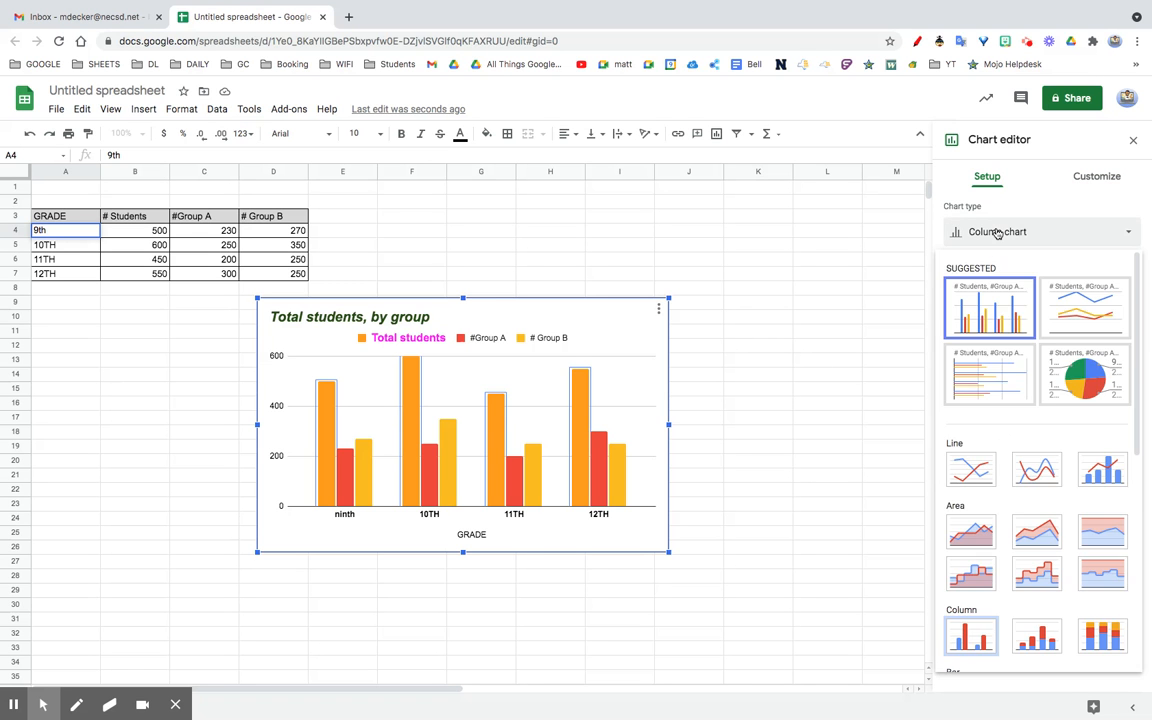
click(1104, 313)
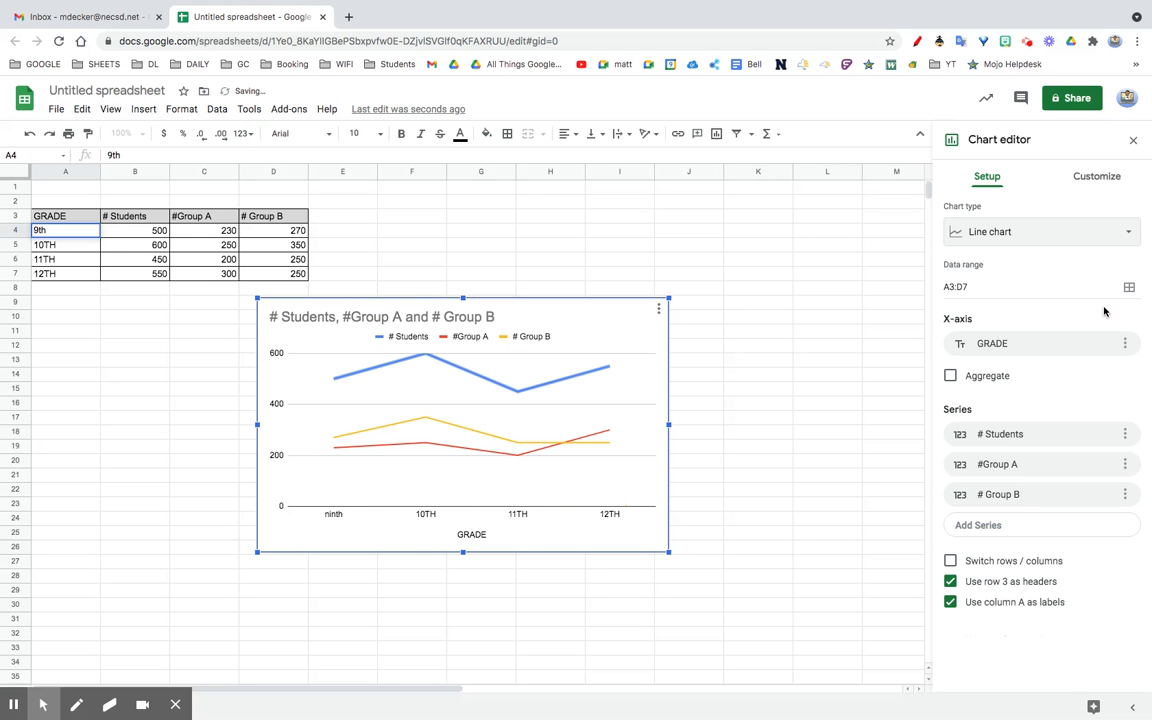
click(1098, 236)
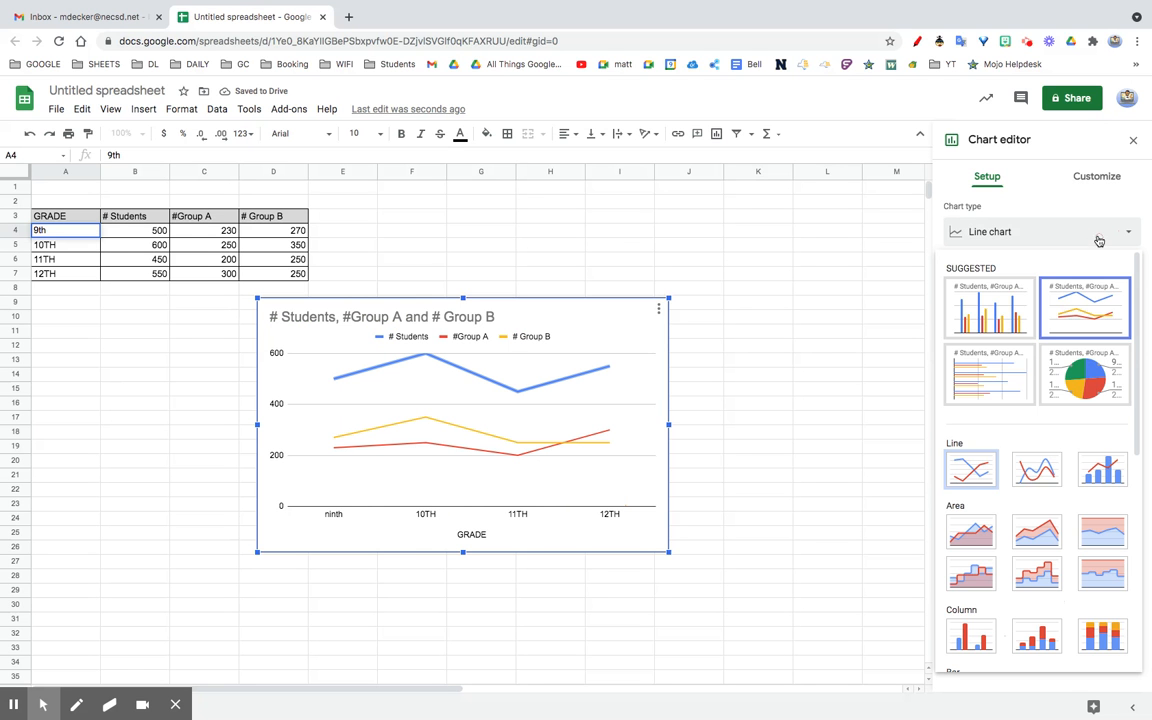
click(1092, 376)
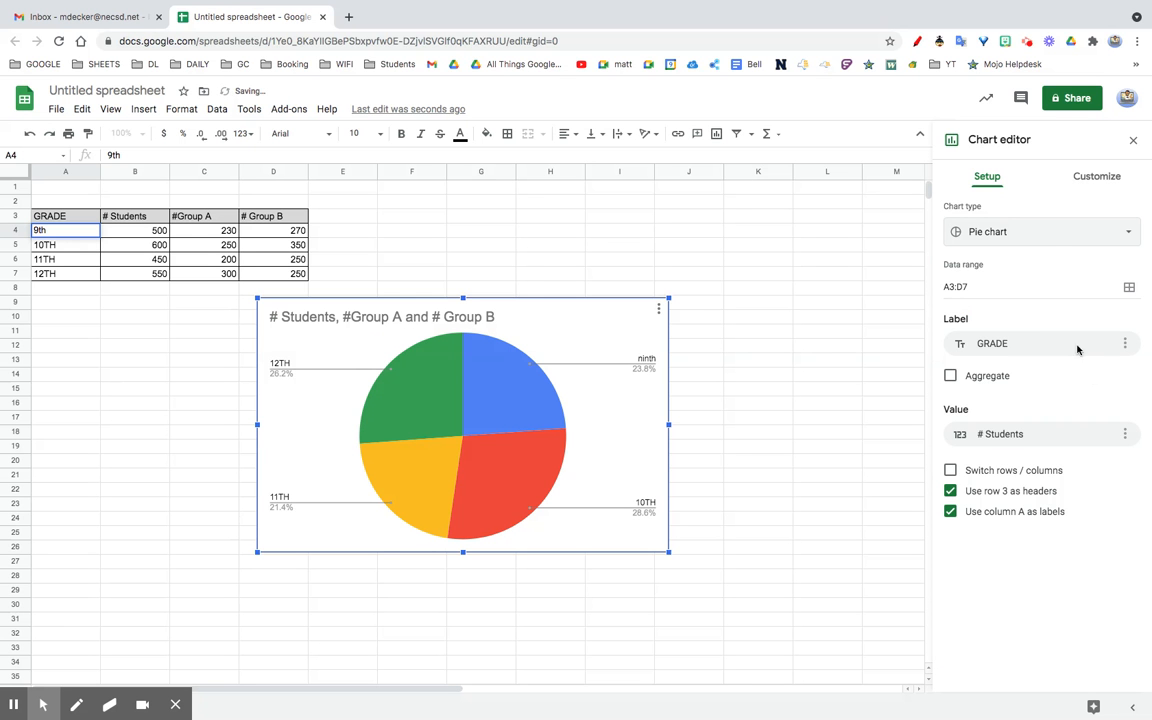
click(1042, 235)
scroll(1022, 550, down, 2)
scroll(1030, 545, down, 3)
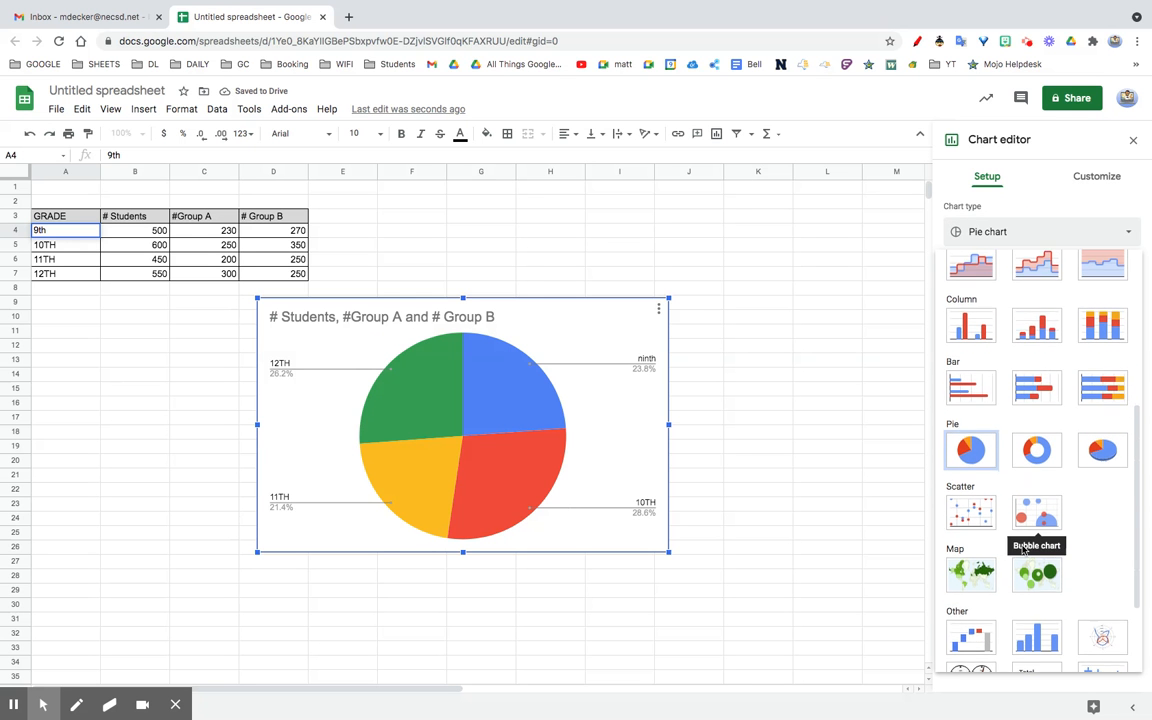
click(1034, 321)
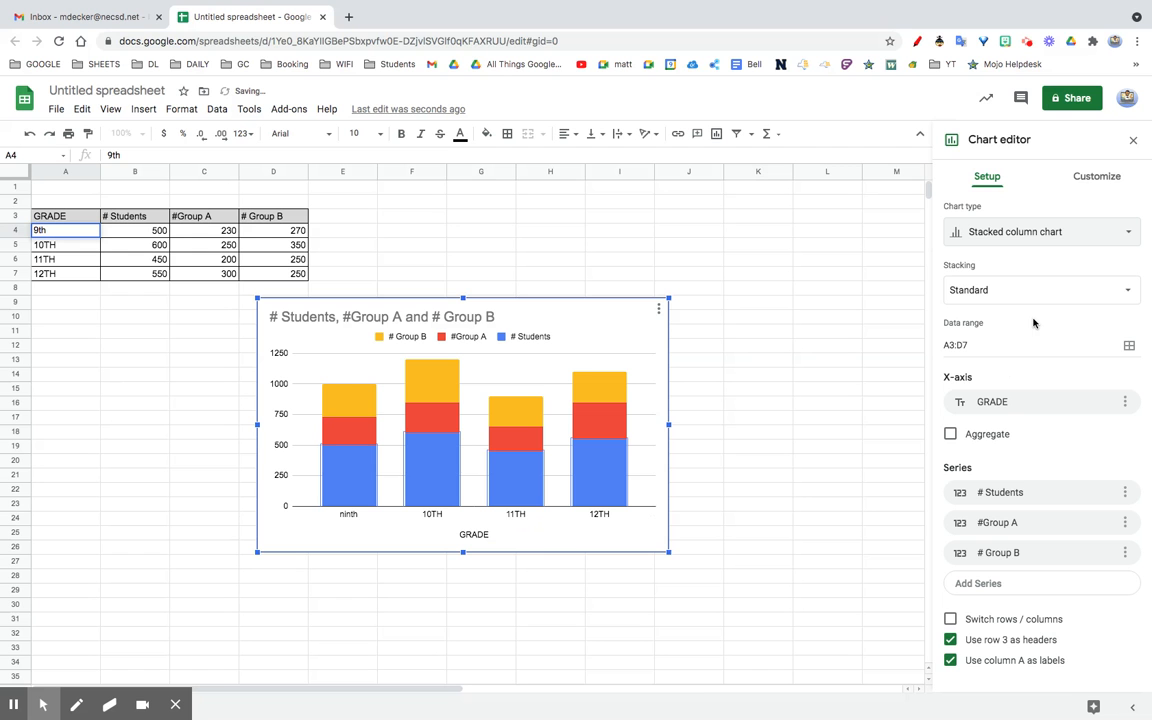
click(1135, 149)
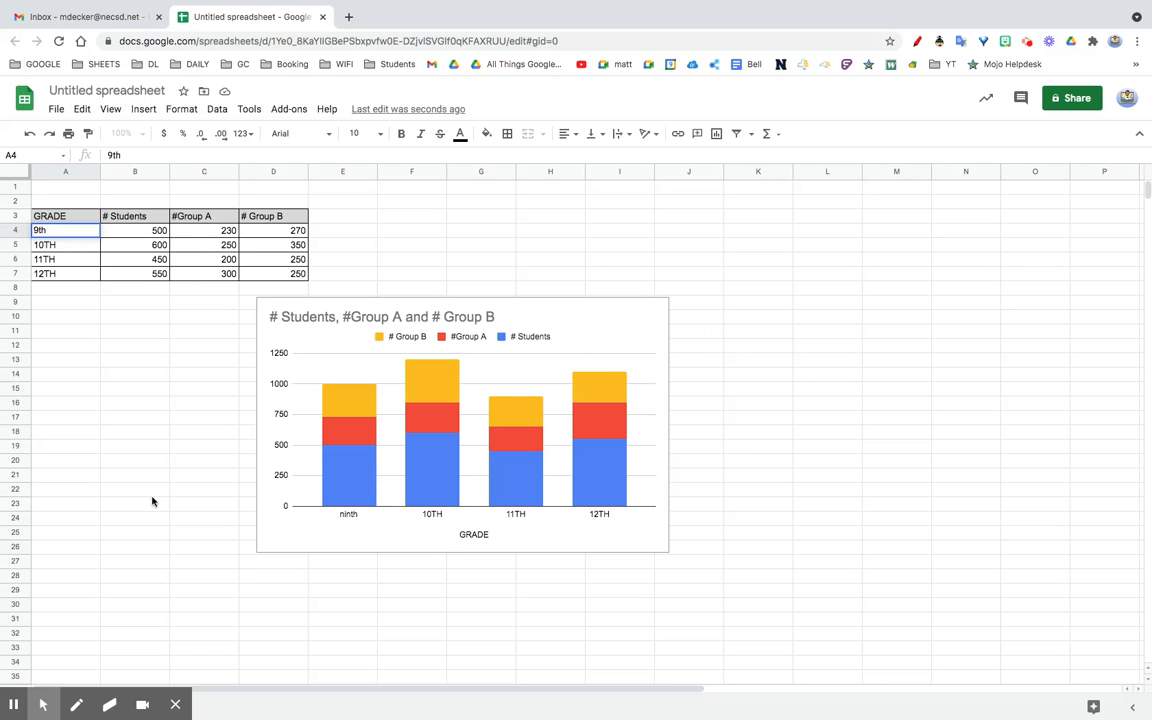
mouse_move(23, 713)
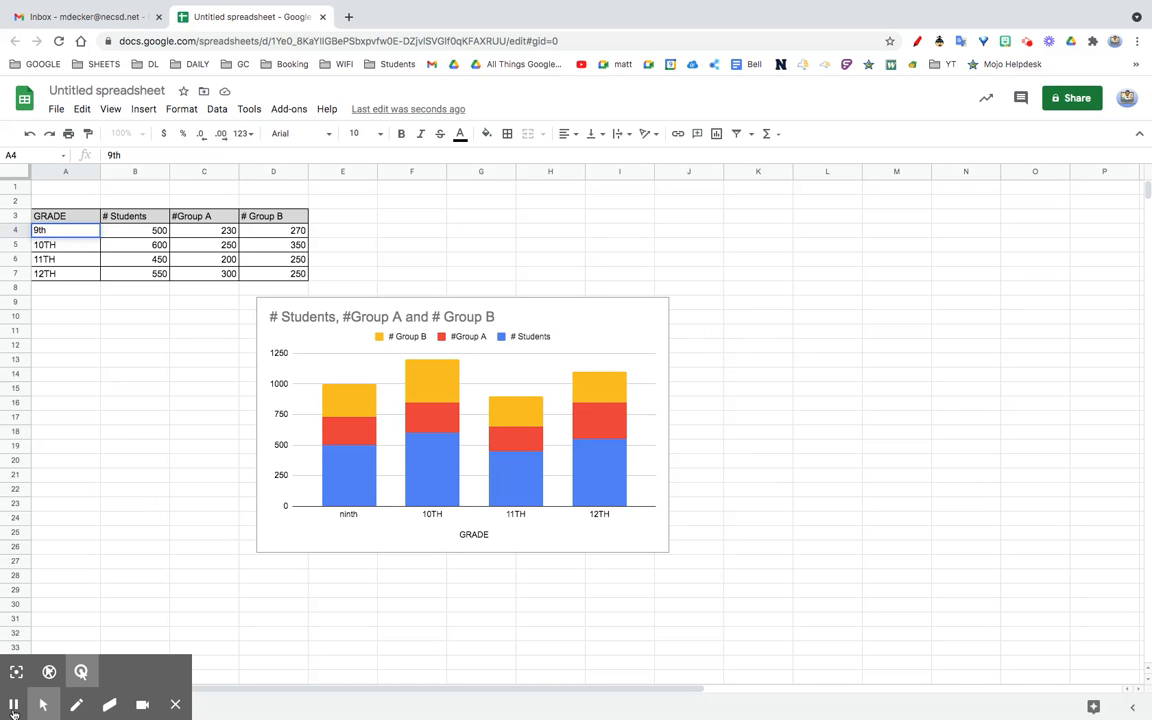